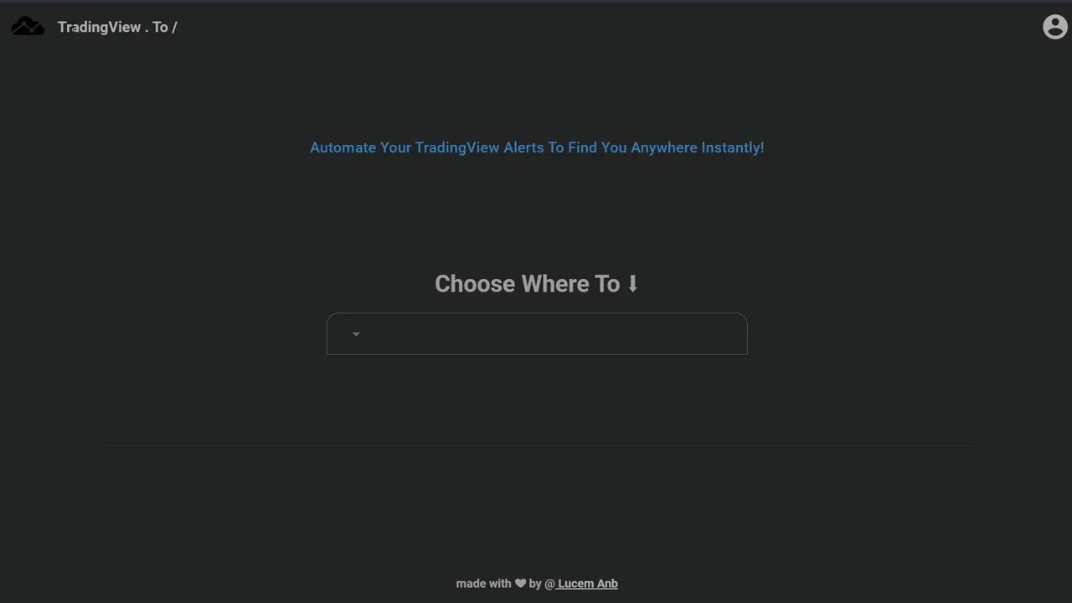
- Open the Choose Where To dropdown listing Telegram, Bitmex, Discord, MetaTrader 4, IQ Option and MetaTrader 5
triple_click(72, 27)
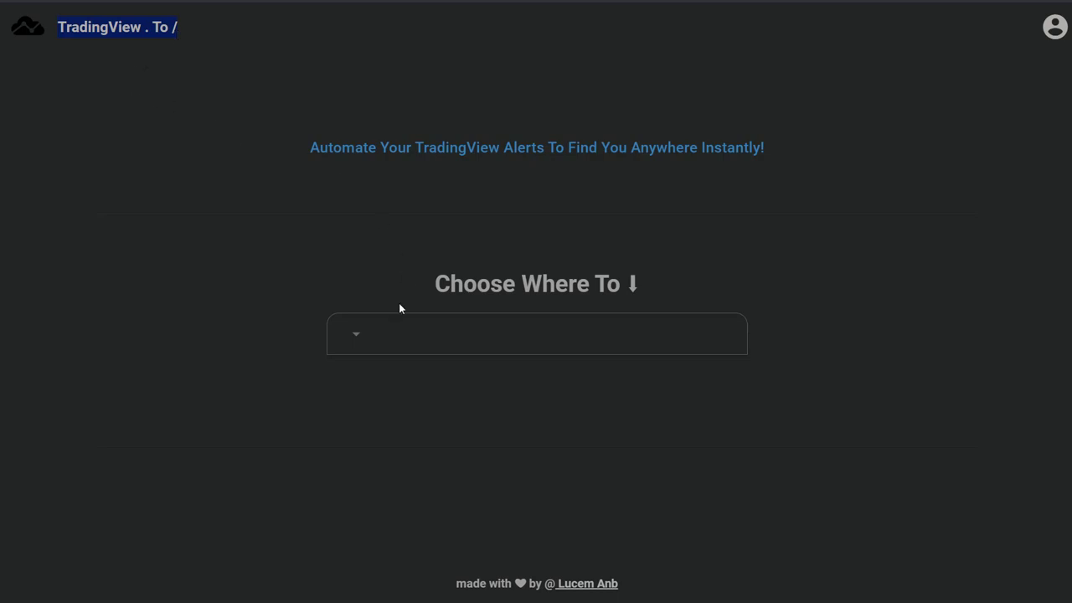
click(390, 339)
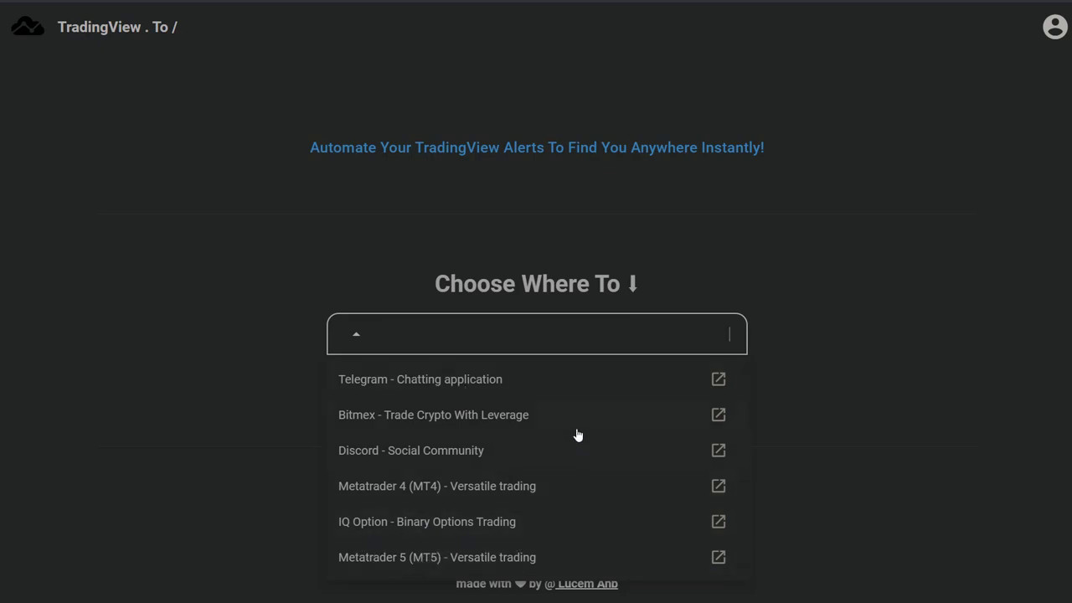
- Choose Metatrader 4 as the alert destination and advance past the wizard's About step
click(435, 491)
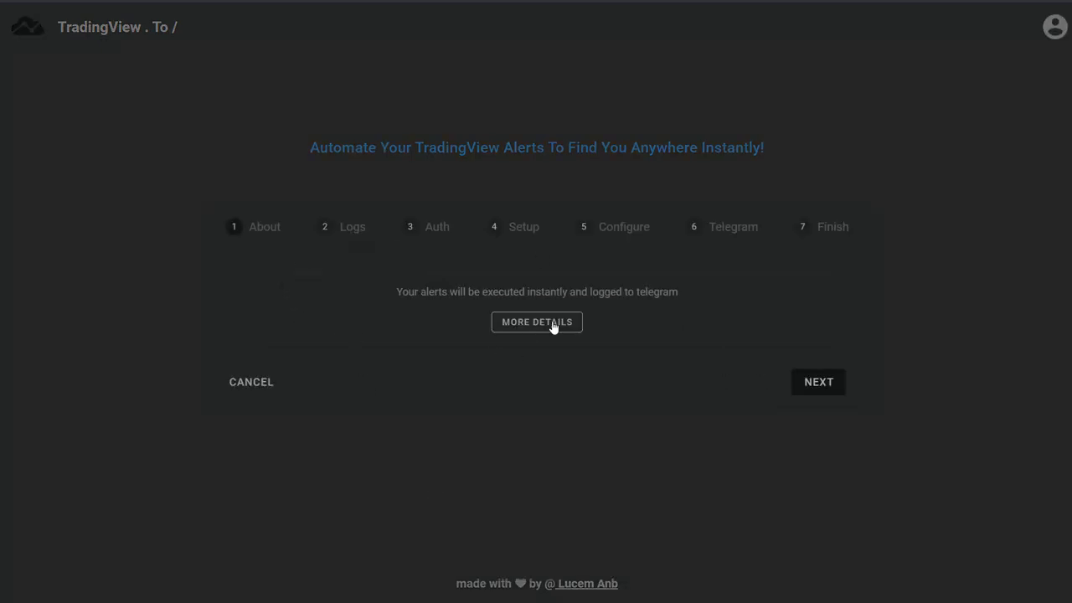
click(824, 381)
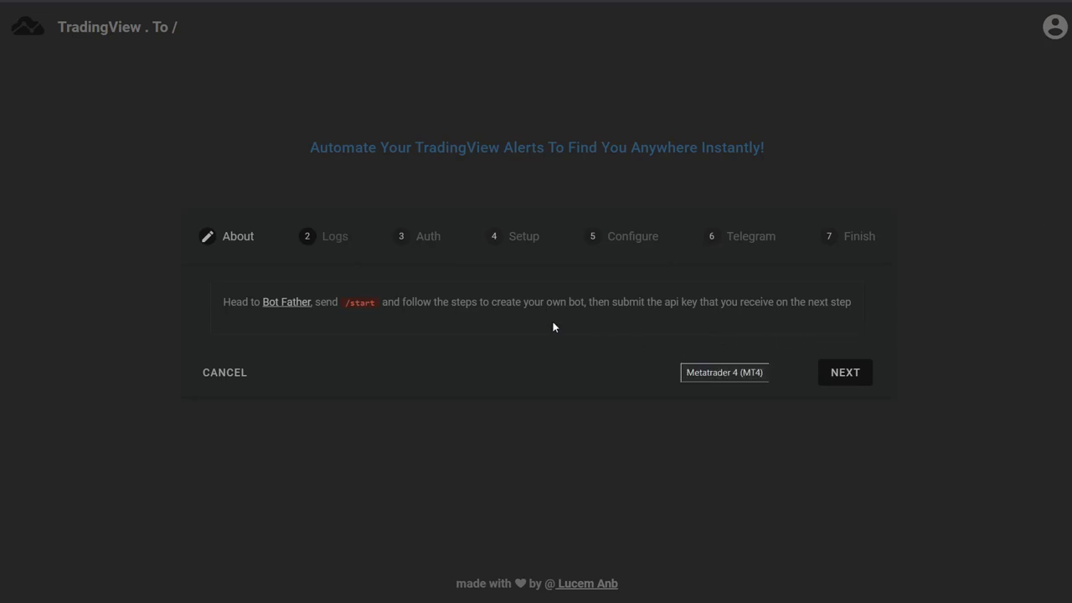
- Start BotFather and create a new bot named 'Test Bot' with username bedding44_bot
click(299, 306)
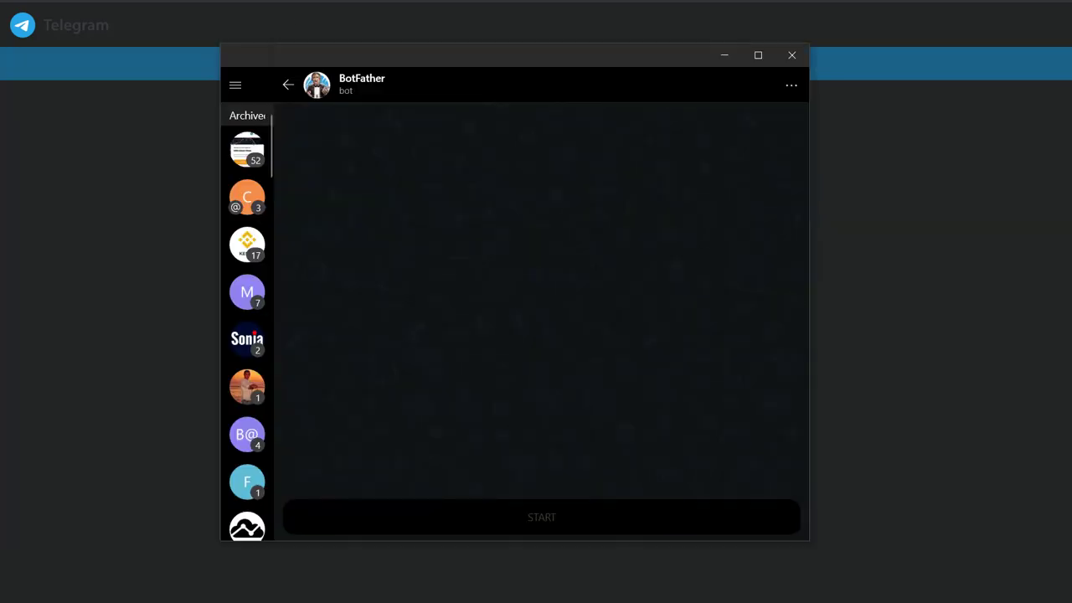
click(563, 526)
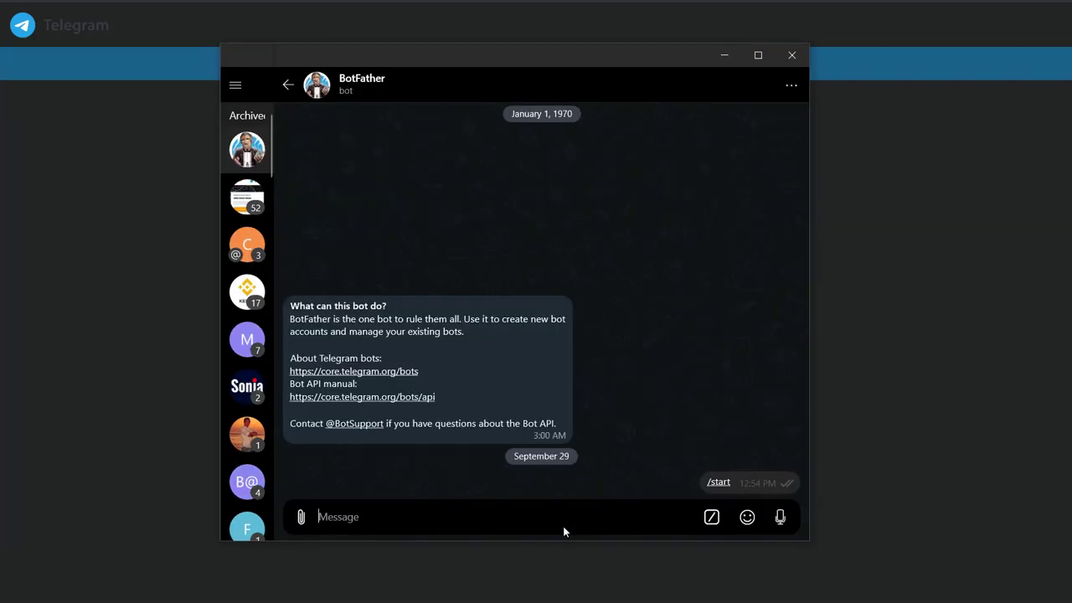
scroll(623, 378, up, 2)
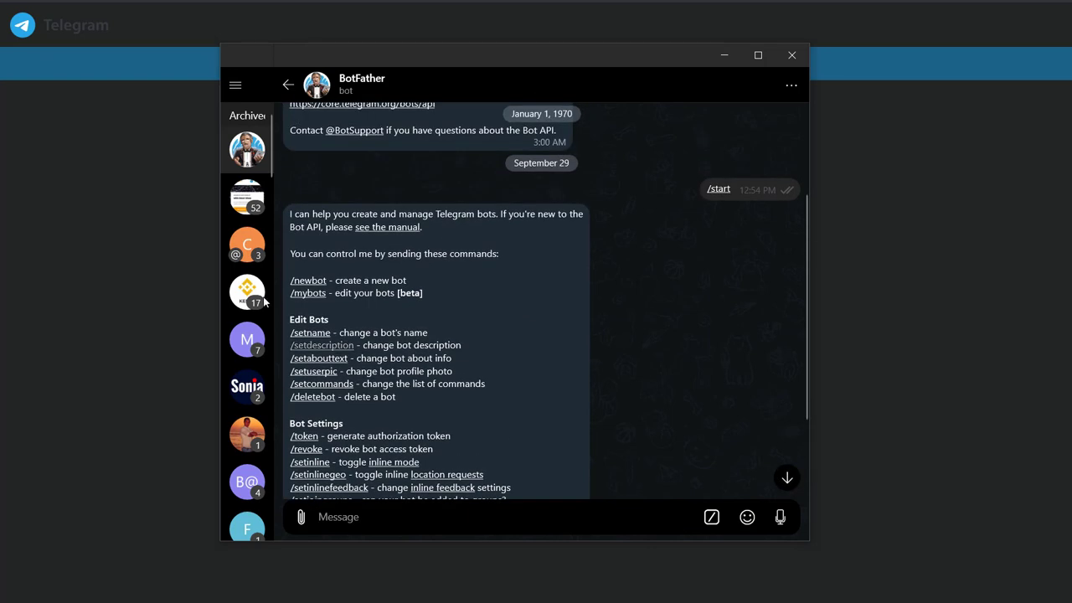
click(318, 281)
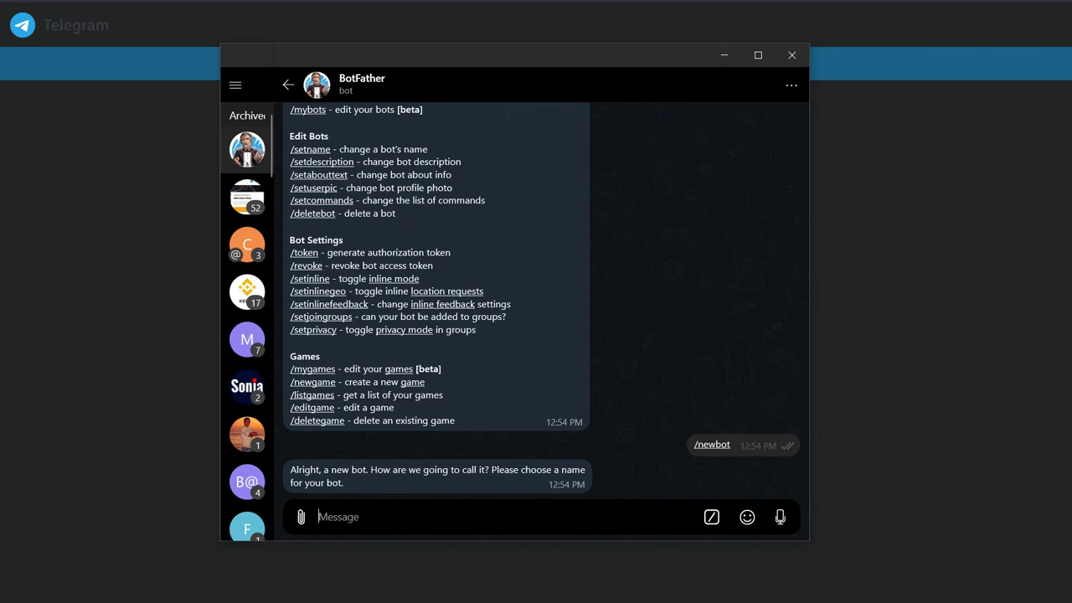
text(Test Bot)
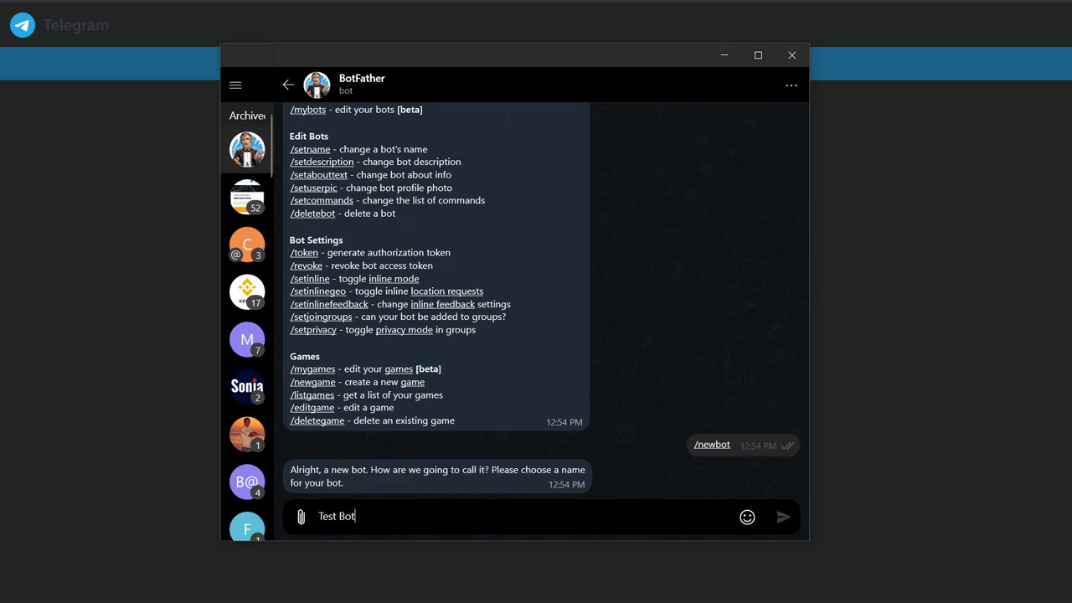
key(Return)
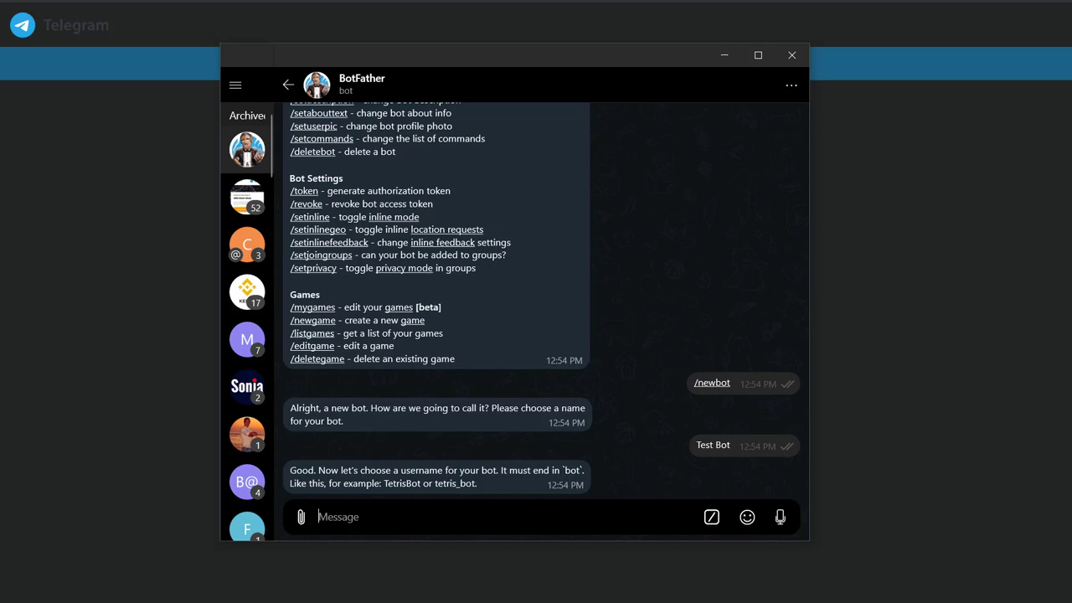
text(bedding44_bot)
key(Return)
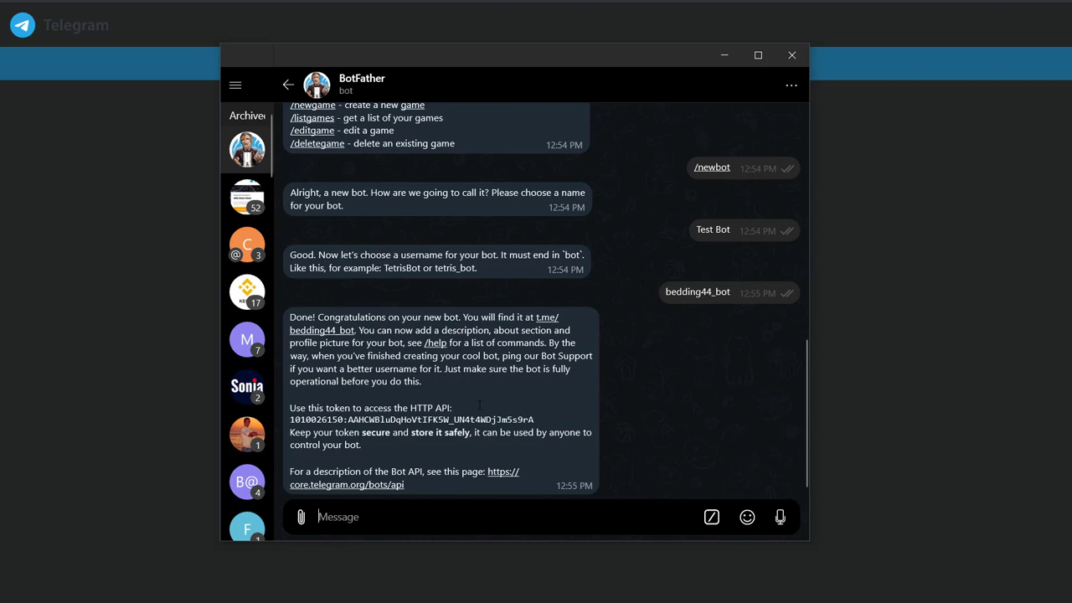
- Copy the new bot's API token and leave the Telegram window
drag(291, 420, 543, 420)
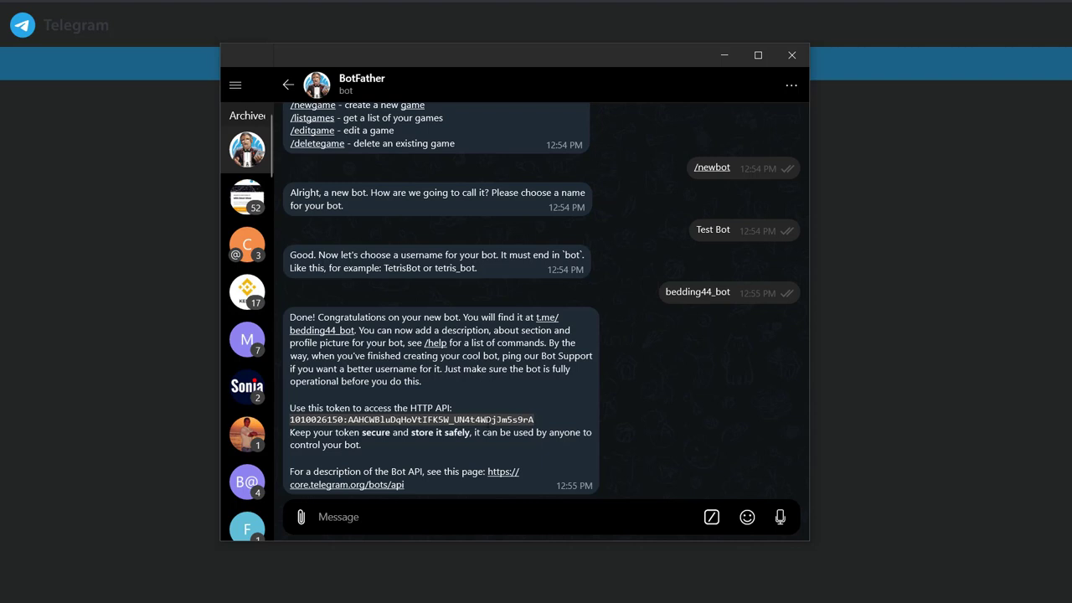
right_click(308, 422)
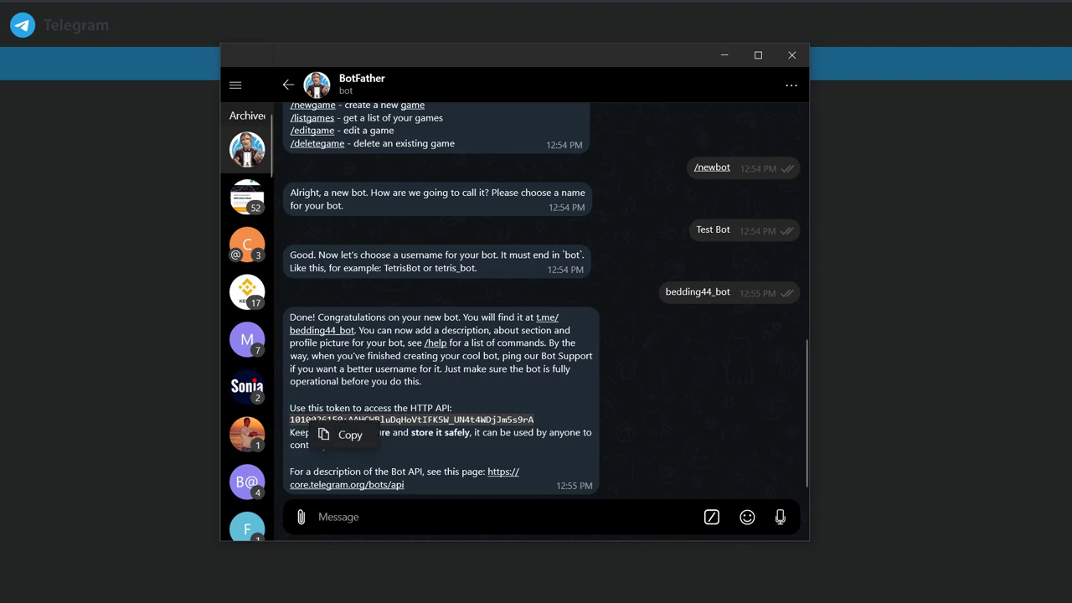
click(344, 437)
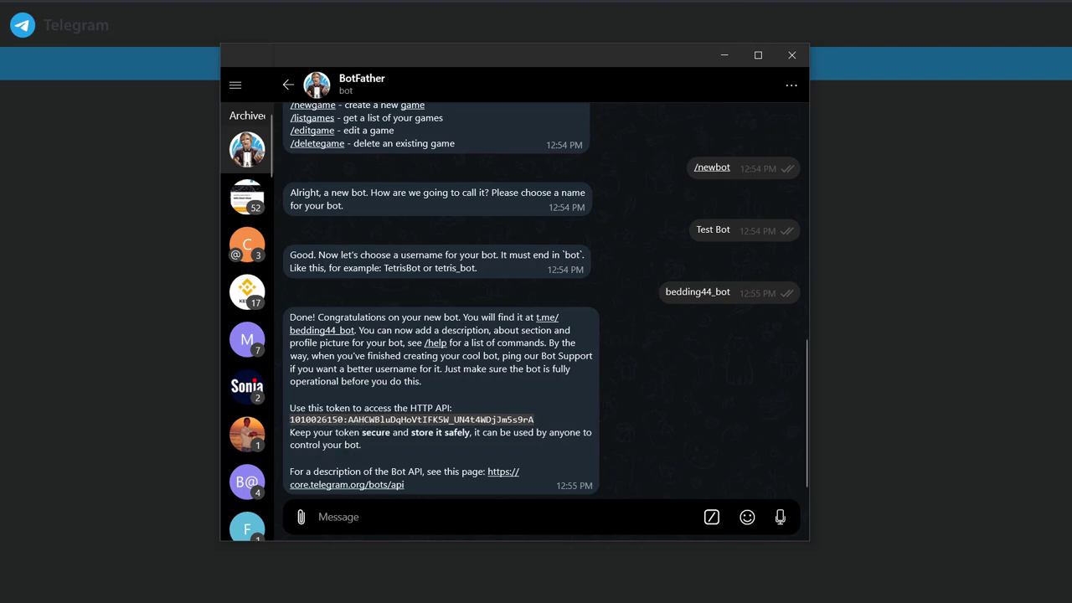
key(alt+Tab)
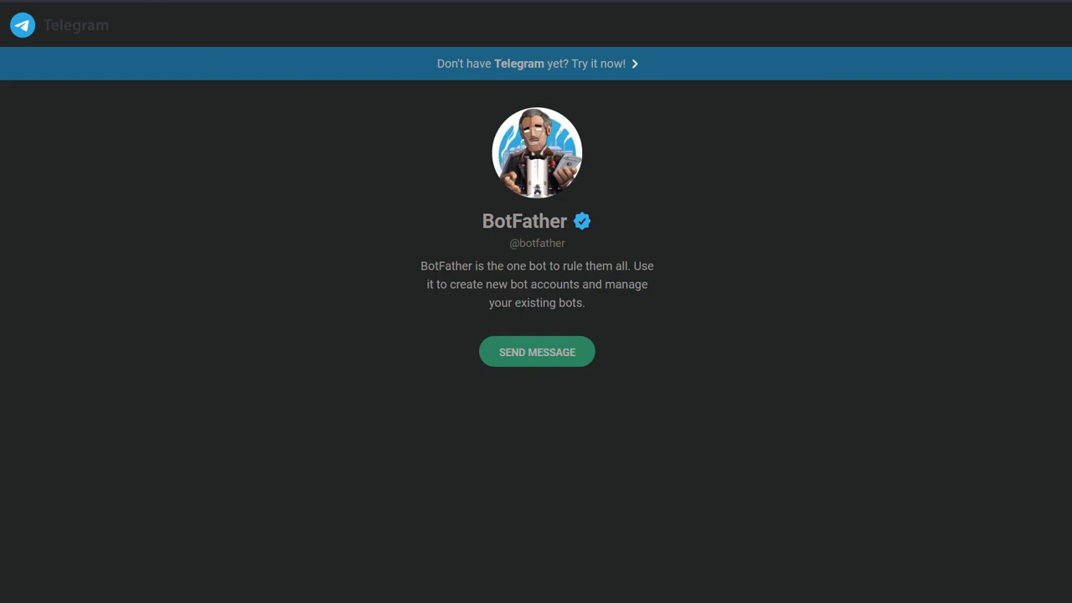
- Paste the copied bot token into the wizard's api_key field and submit it
click(335, 1)
click(846, 384)
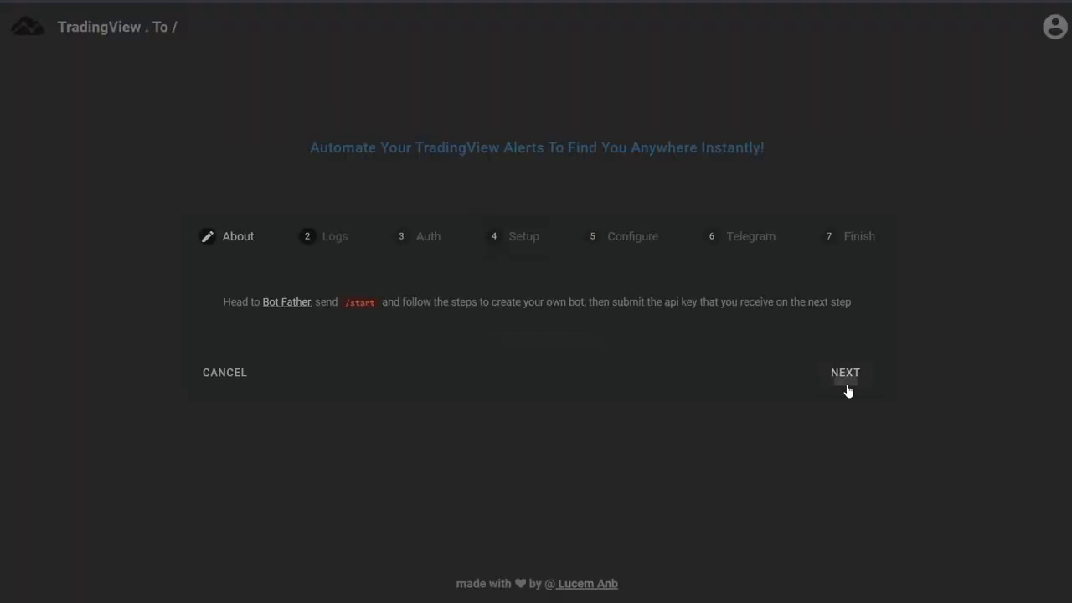
click(543, 307)
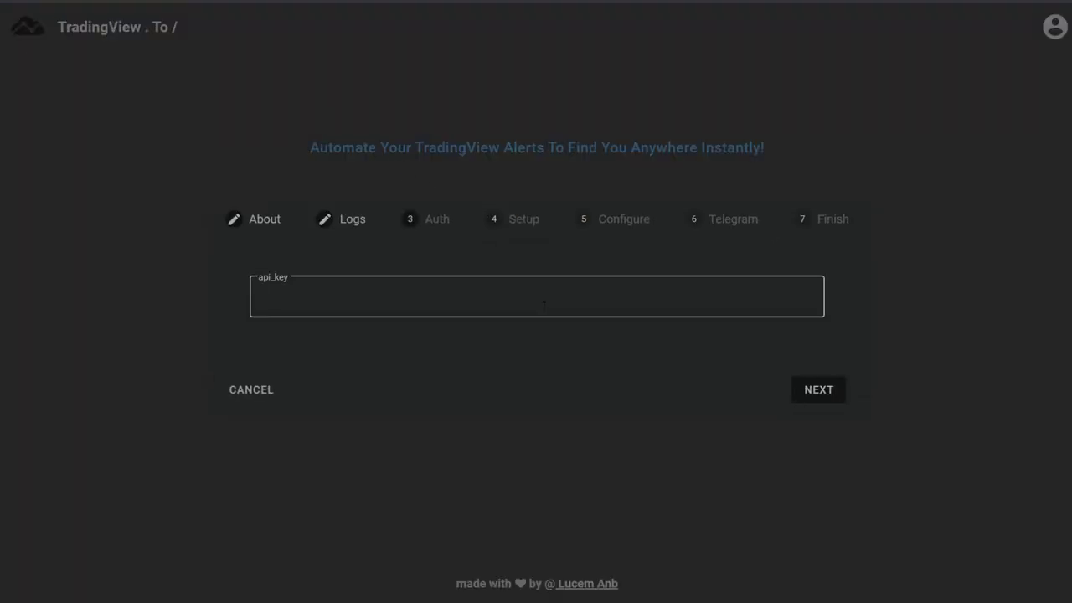
key(ctrl+v)
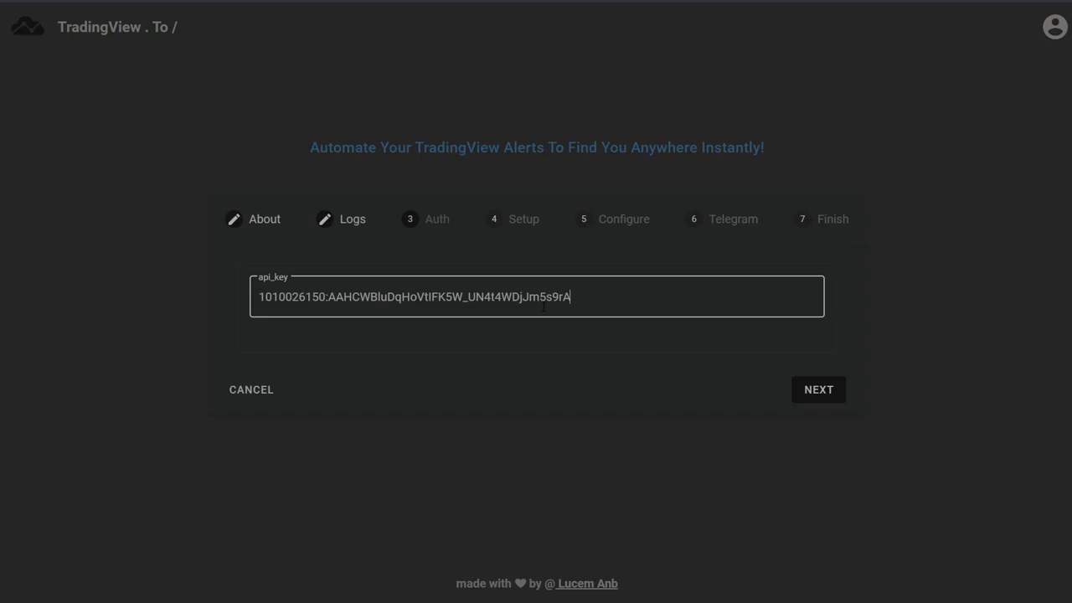
click(824, 402)
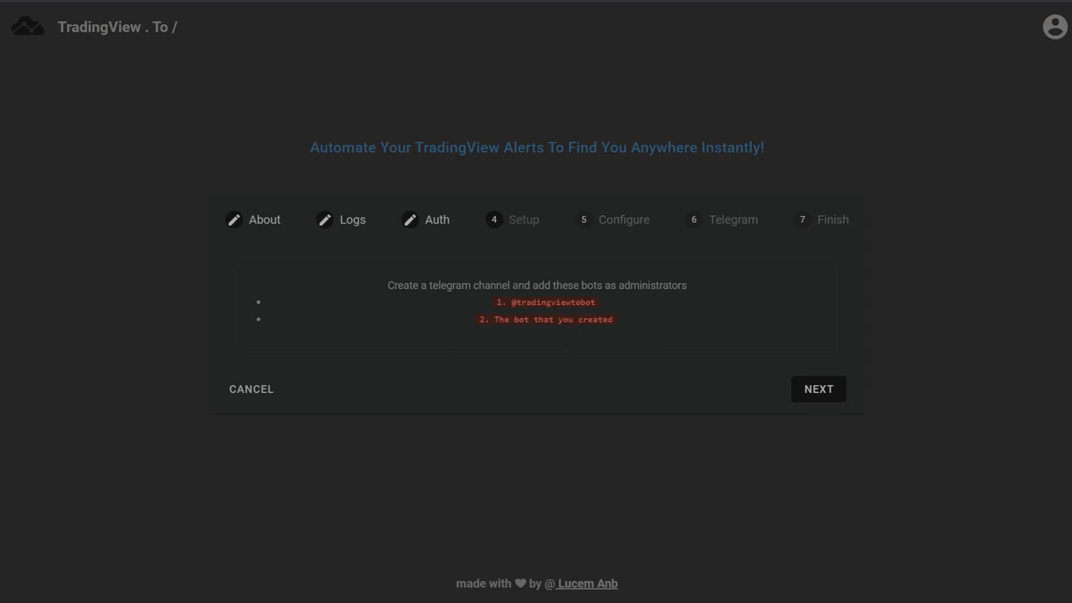
- Create Telegram channel 'Testing FX' described 'Testing Group For Lucem Bots' with link testingfx
click(482, 602)
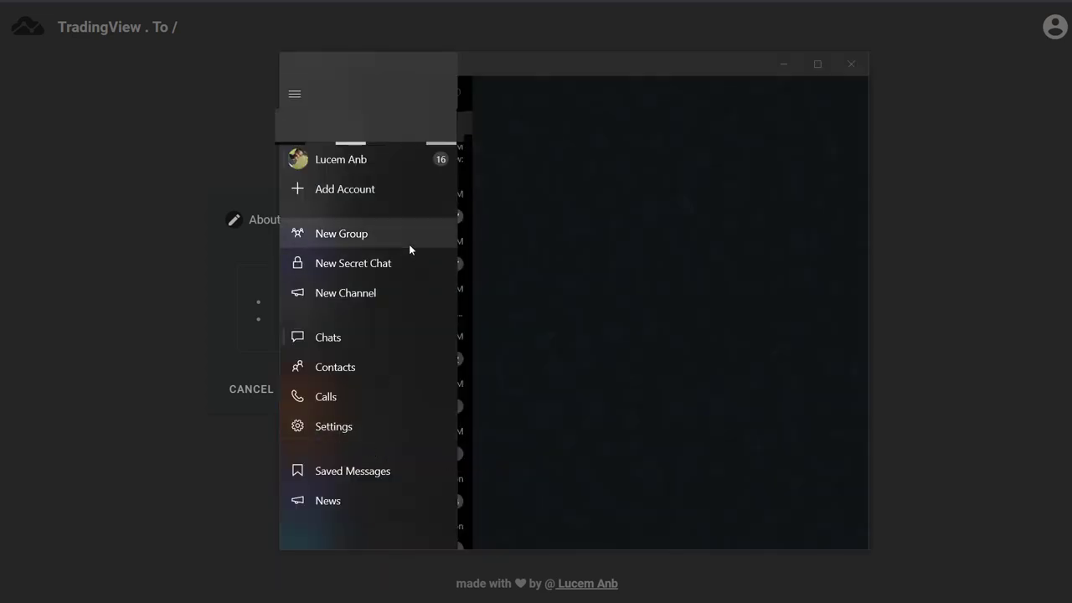
click(411, 292)
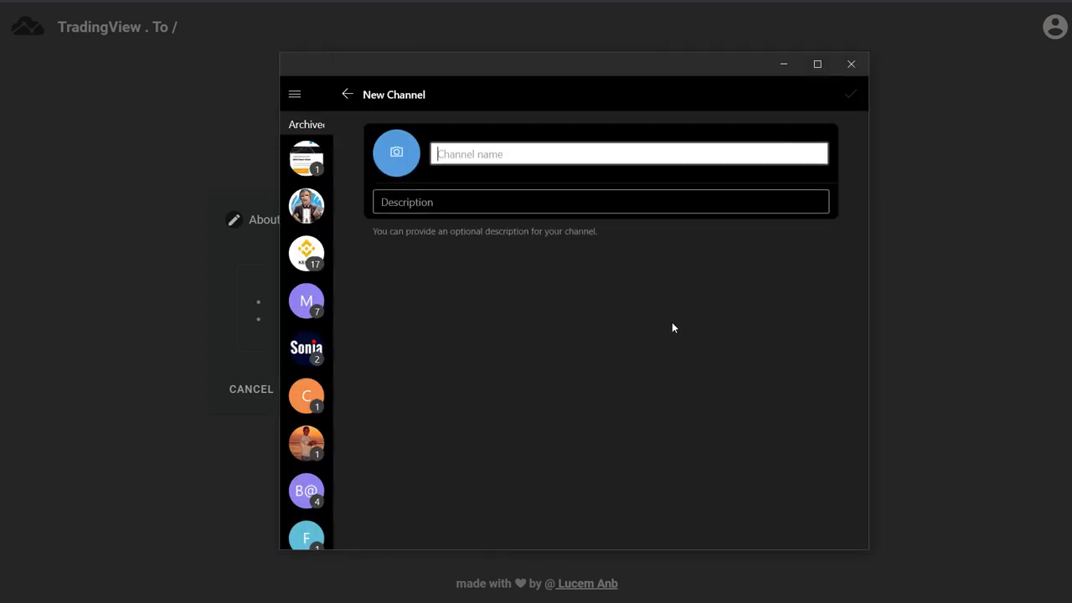
text(Testing FC)
key(BackSpace)
text(X)
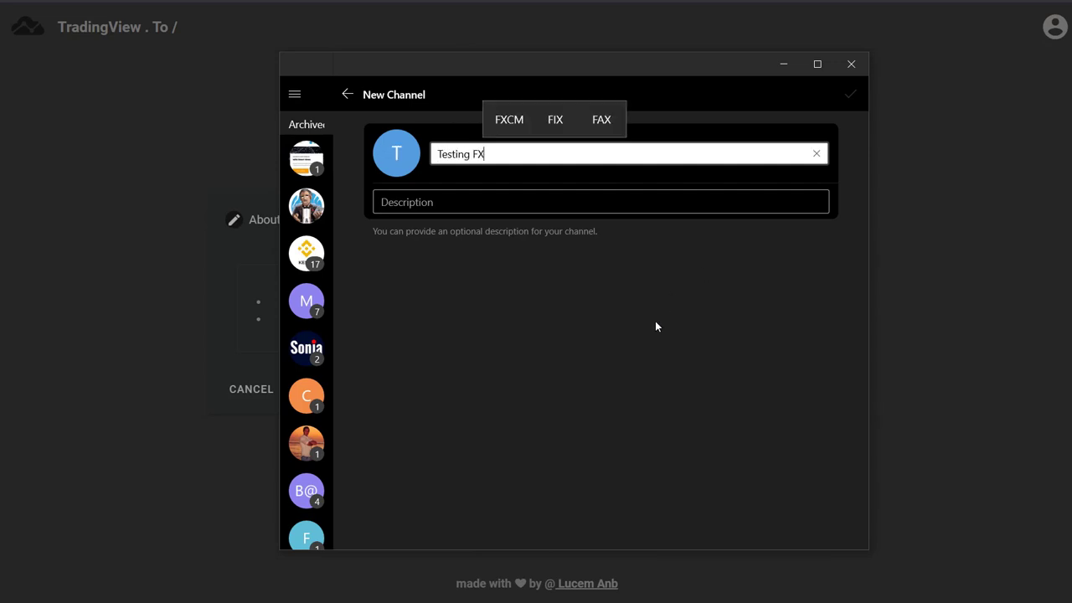
click(525, 201)
text(Testing Group For Lucem Bots)
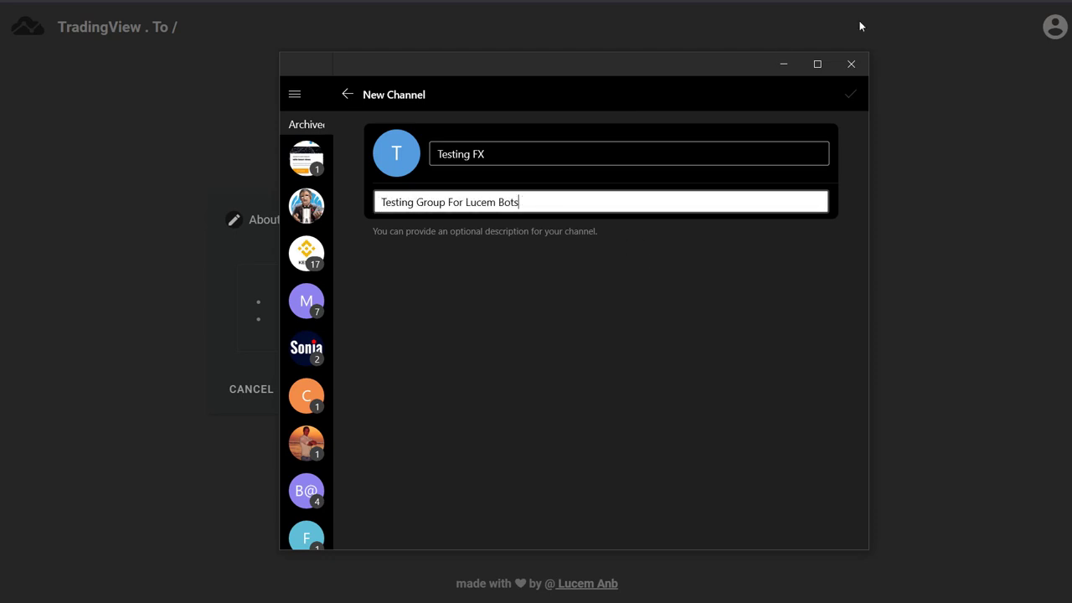
click(864, 97)
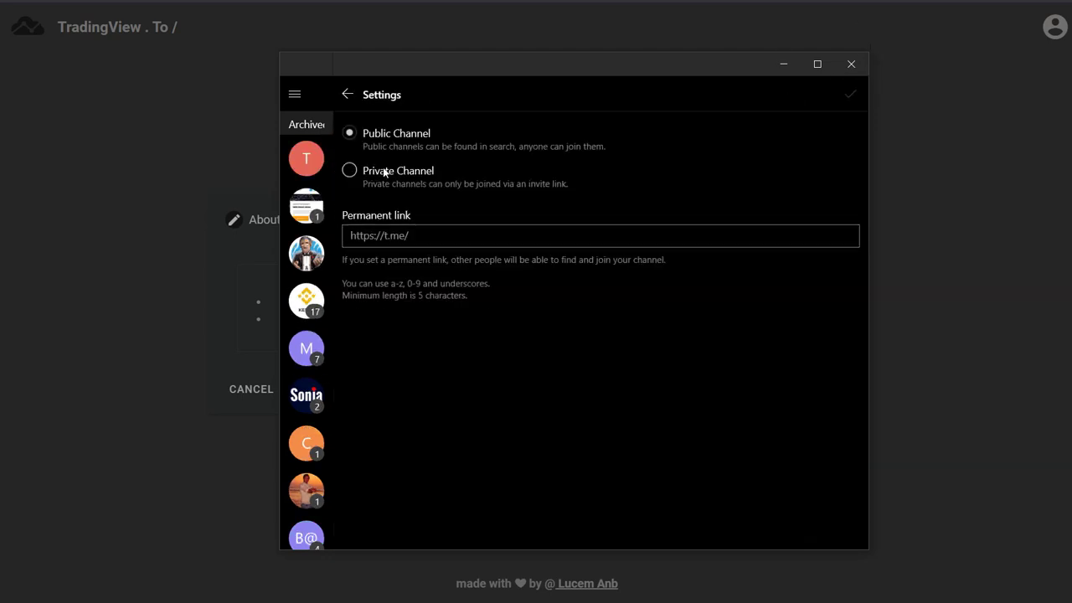
click(476, 235)
text(testingfx)
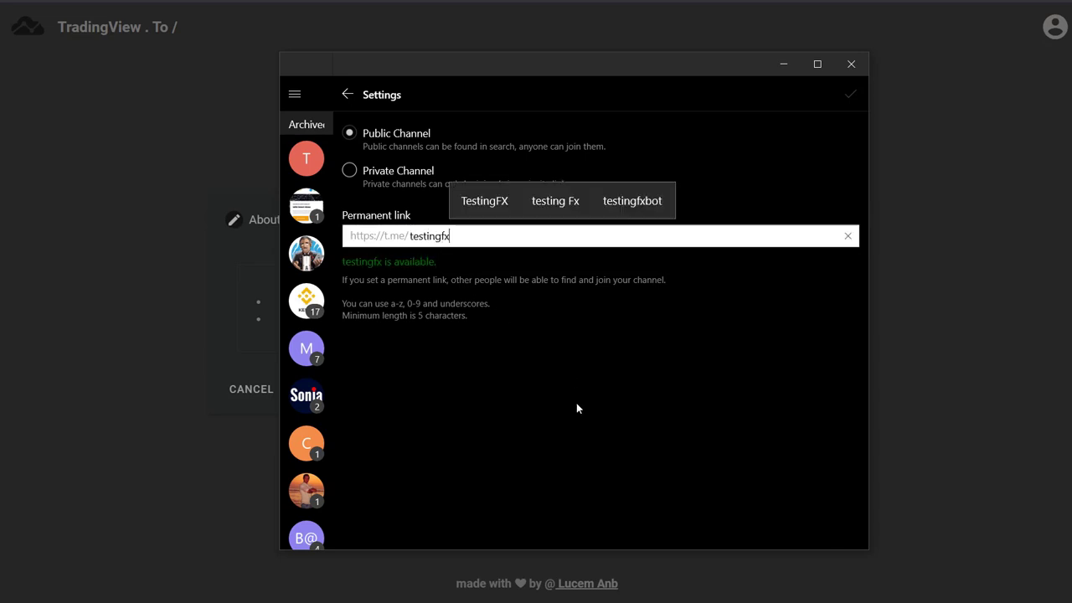
click(848, 95)
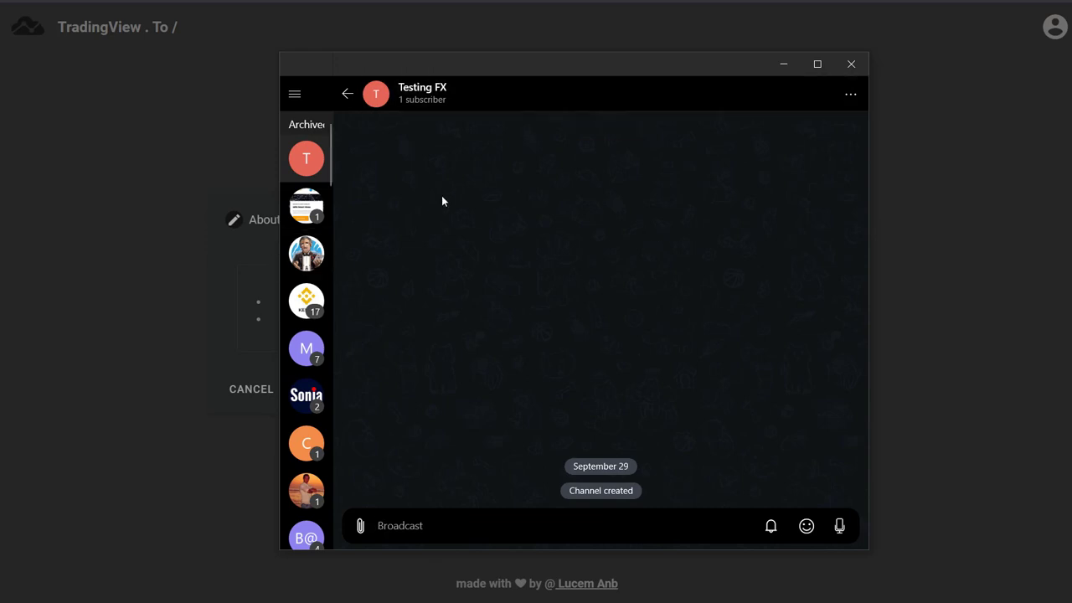
- Open the Testing FX channel's administrators list and begin adding an admin
click(467, 98)
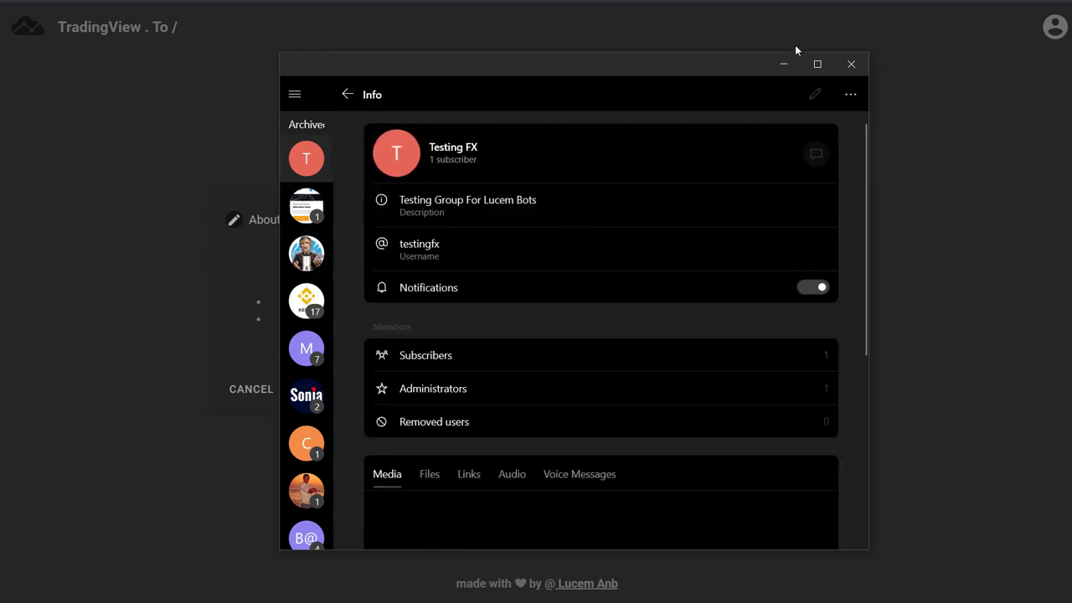
click(817, 96)
key(Escape)
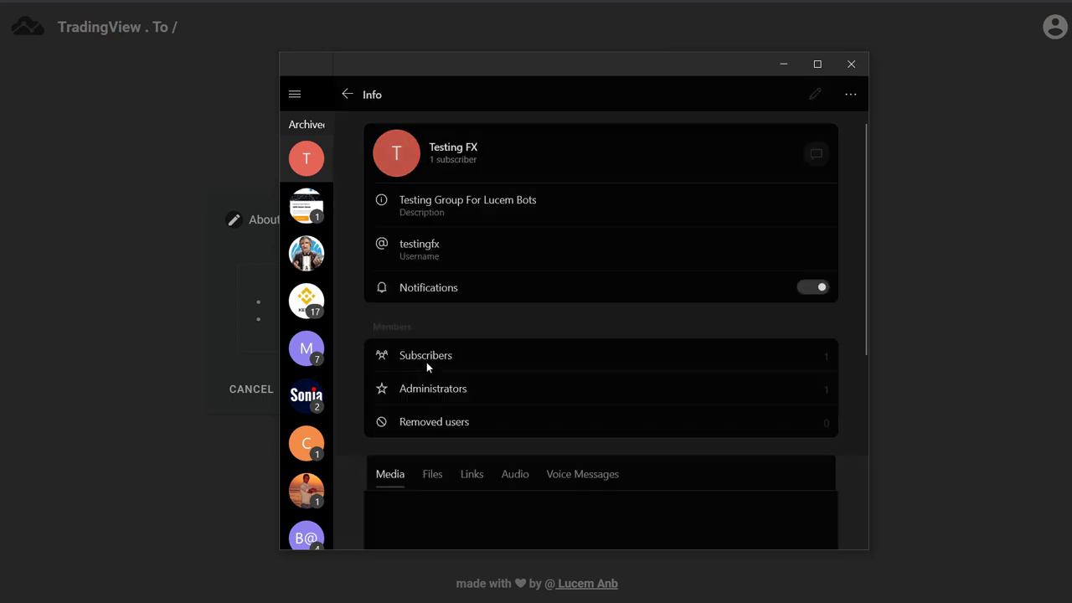
click(438, 396)
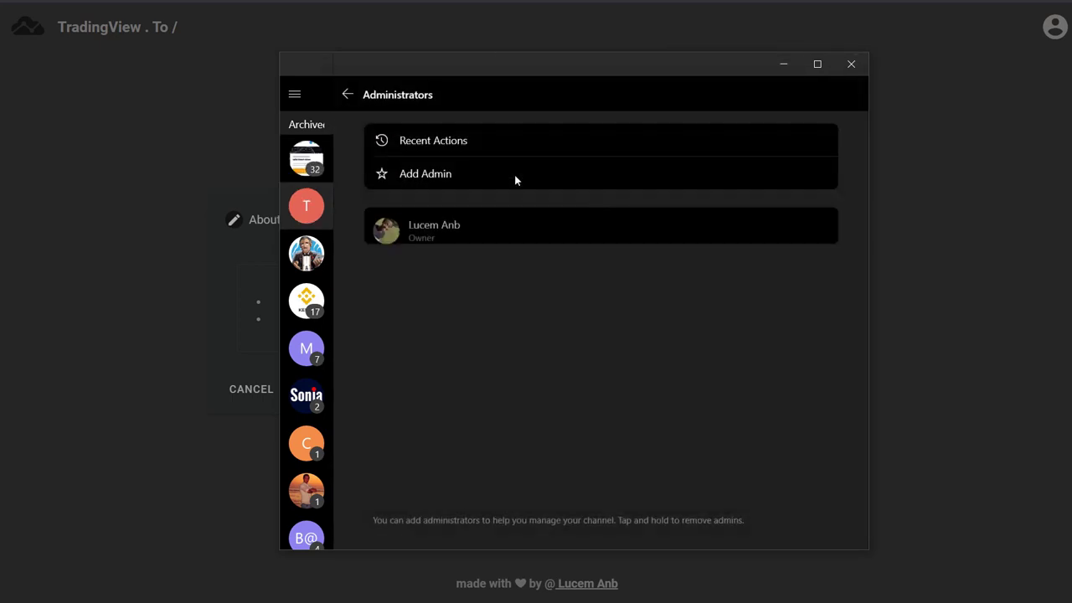
click(458, 173)
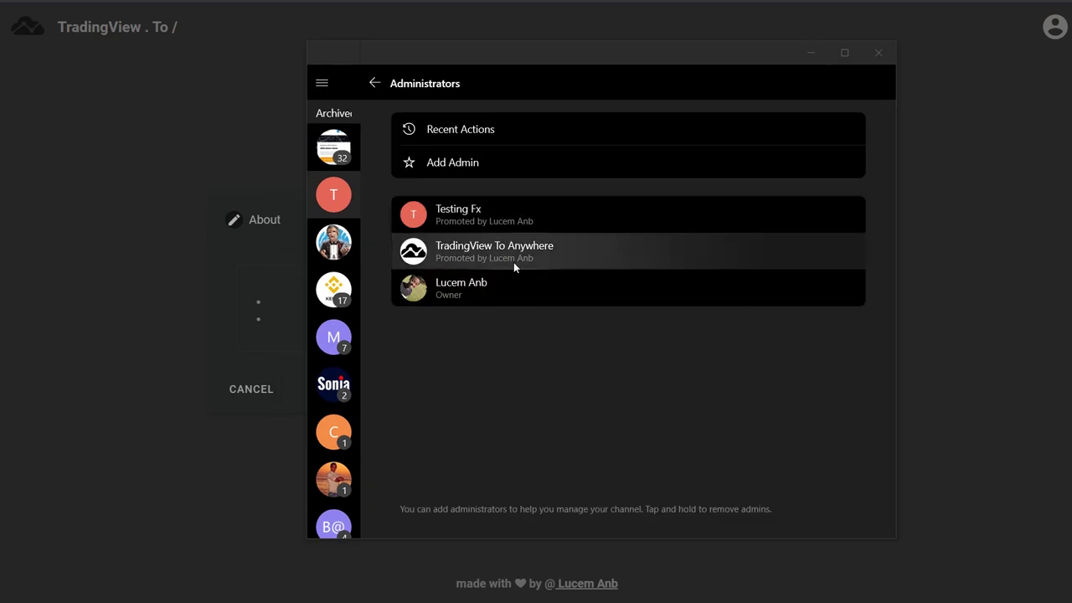
- Advance the TradingView.To wizard to the Setup step, then bring Telegram back
click(242, 336)
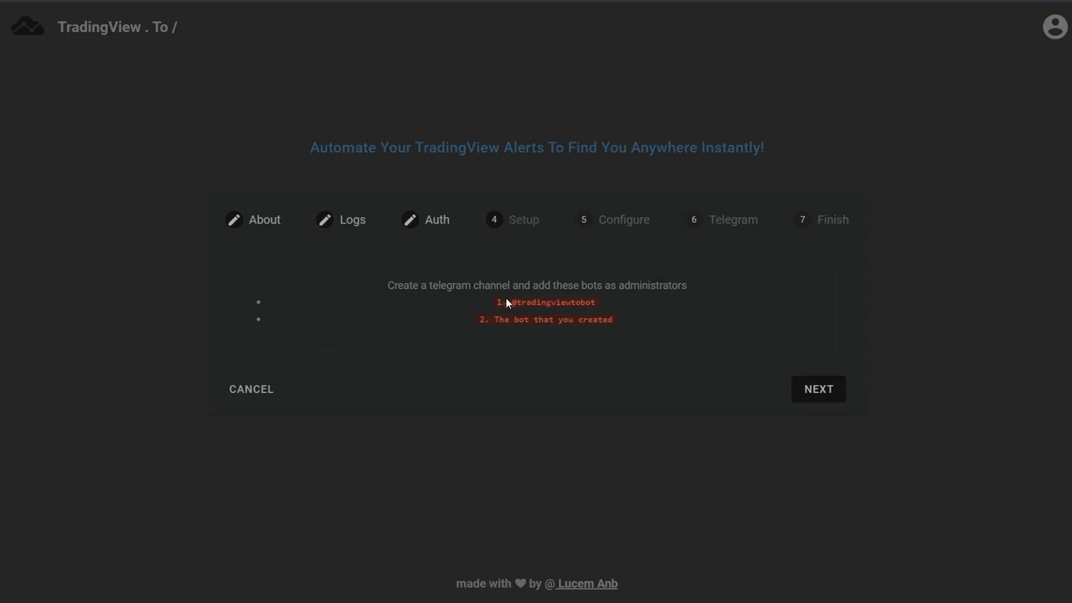
click(816, 388)
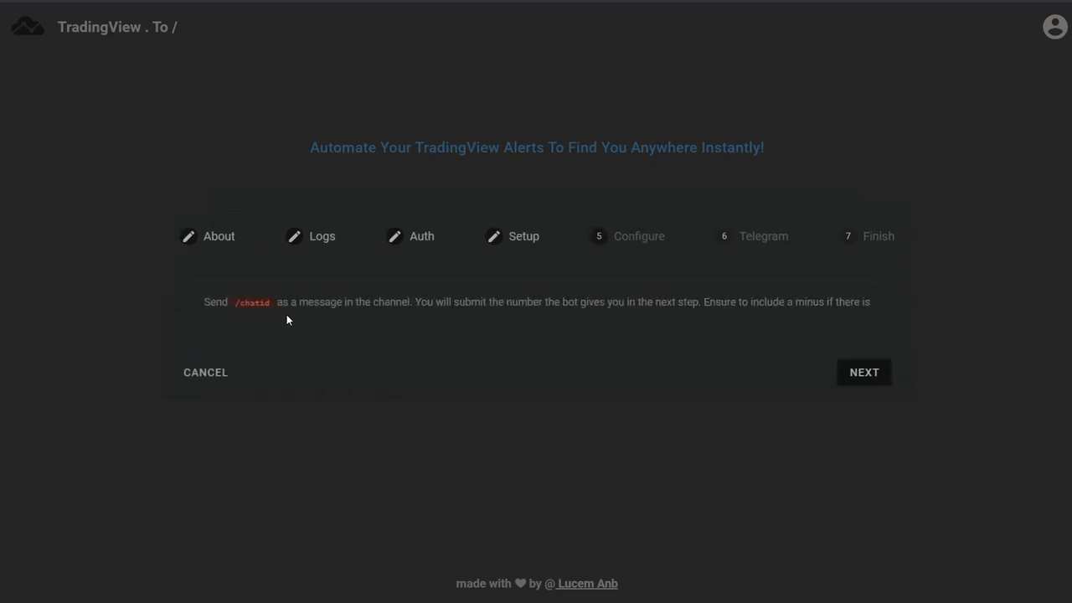
key(alt+Tab)
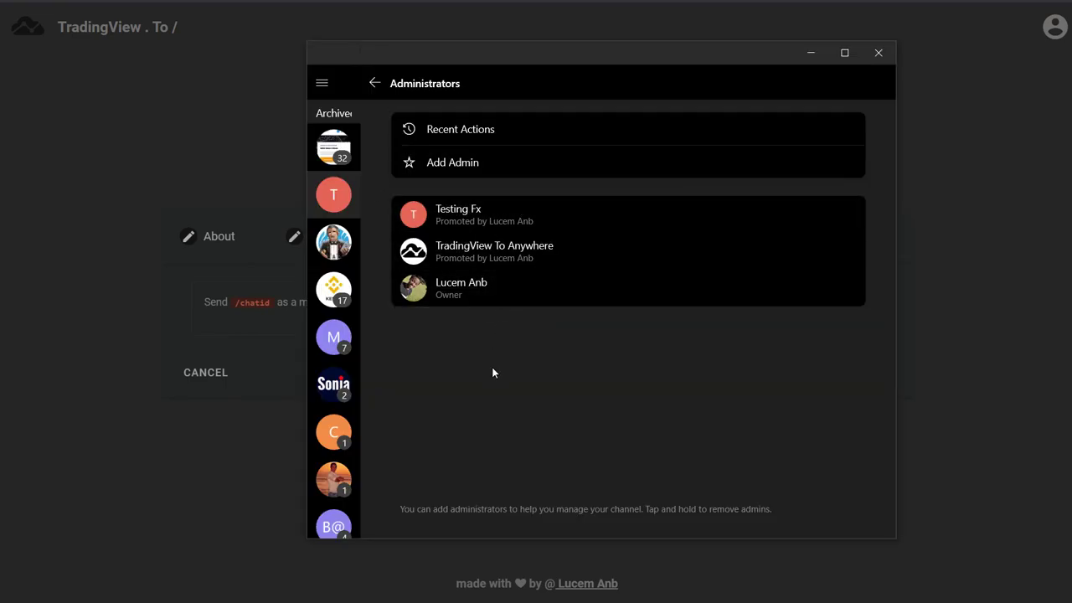
- Post /chatid in the Testing FX channel and select the chat ID from the bot's reply
click(375, 83)
click(339, 196)
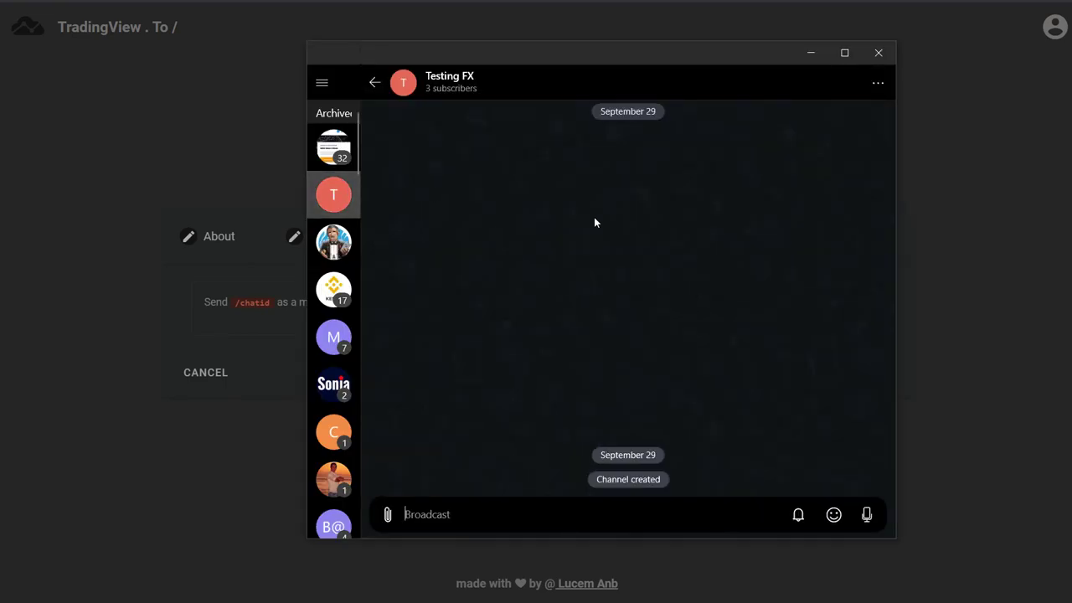
text(/chatid)
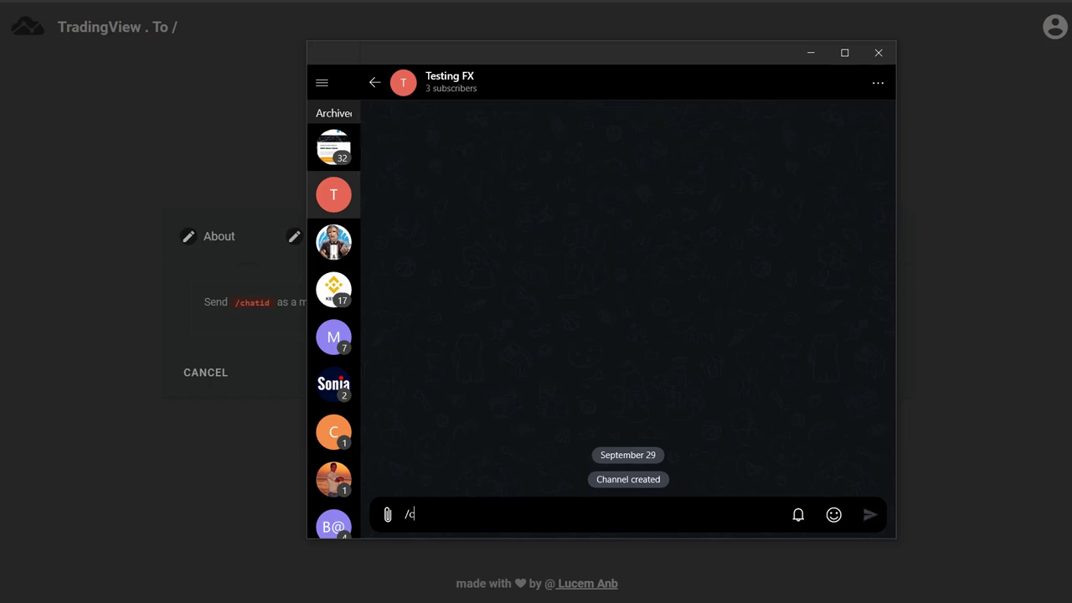
key(Return)
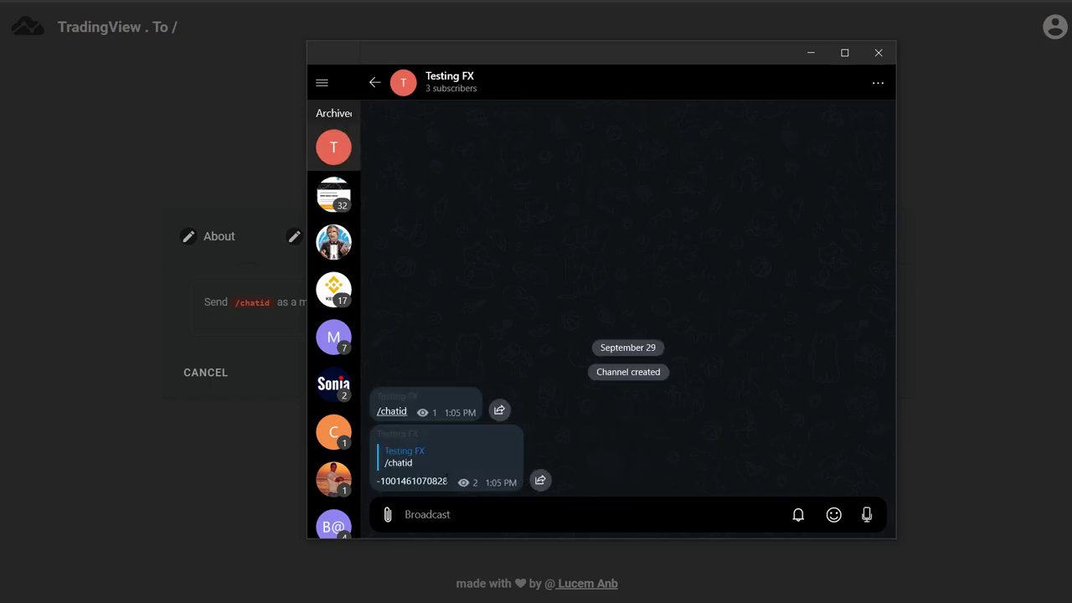
drag(446, 480, 376, 482)
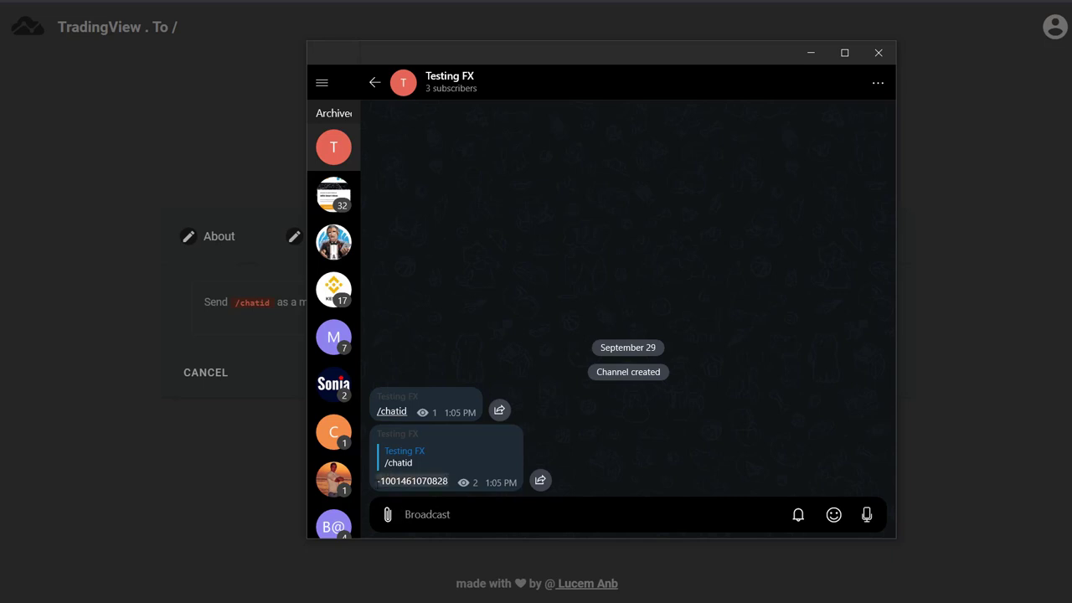
- Copy the channel's chat ID and submit it in the wizard
right_click(390, 482)
click(423, 491)
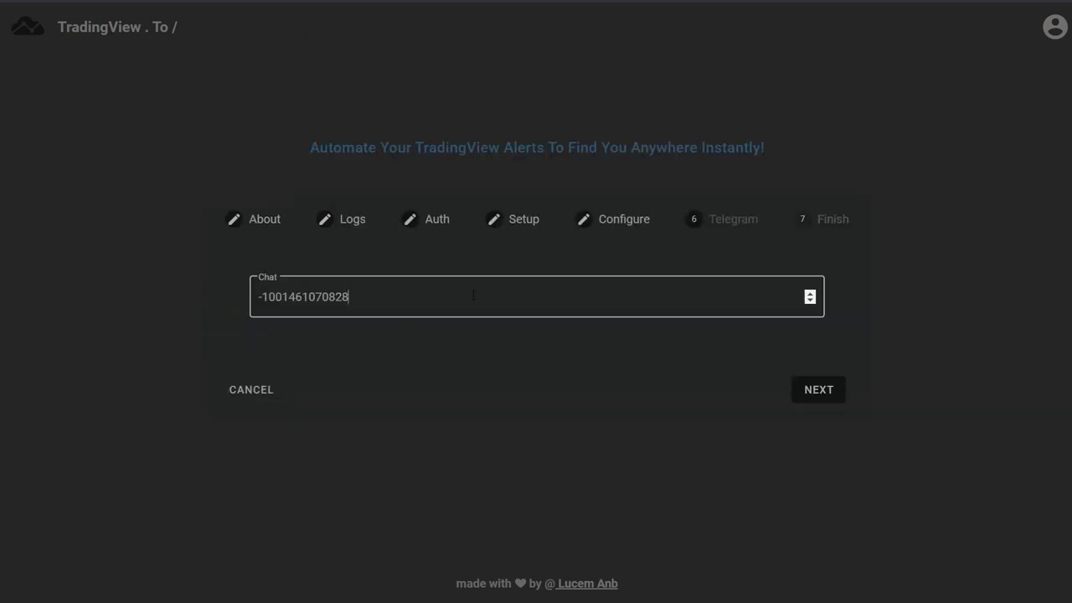
click(817, 391)
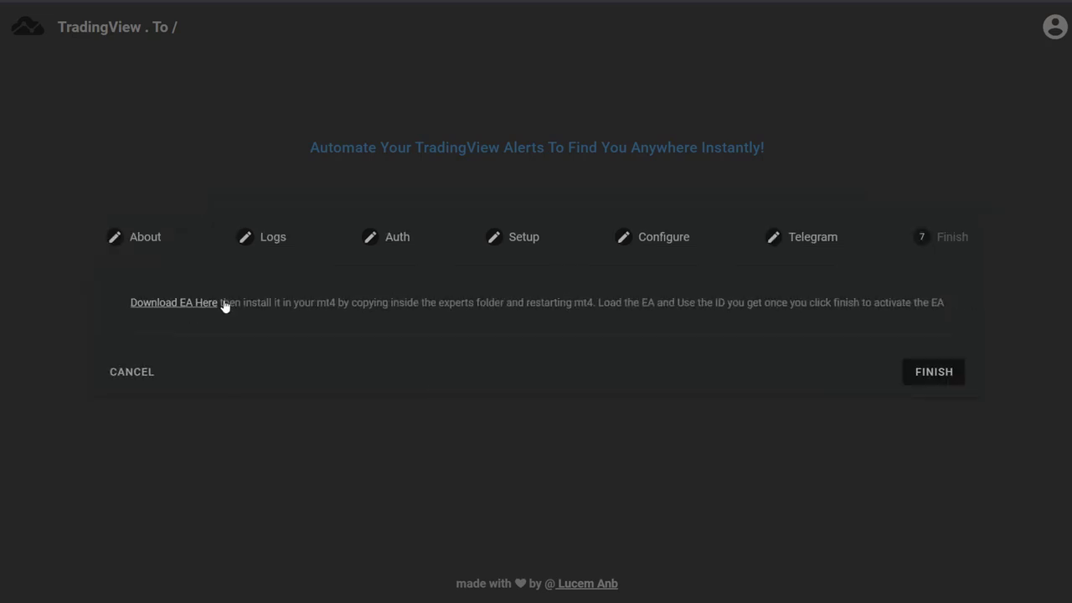
- Download TradingViewToMT4.ex4 and finish the setup to activate the integration
click(178, 307)
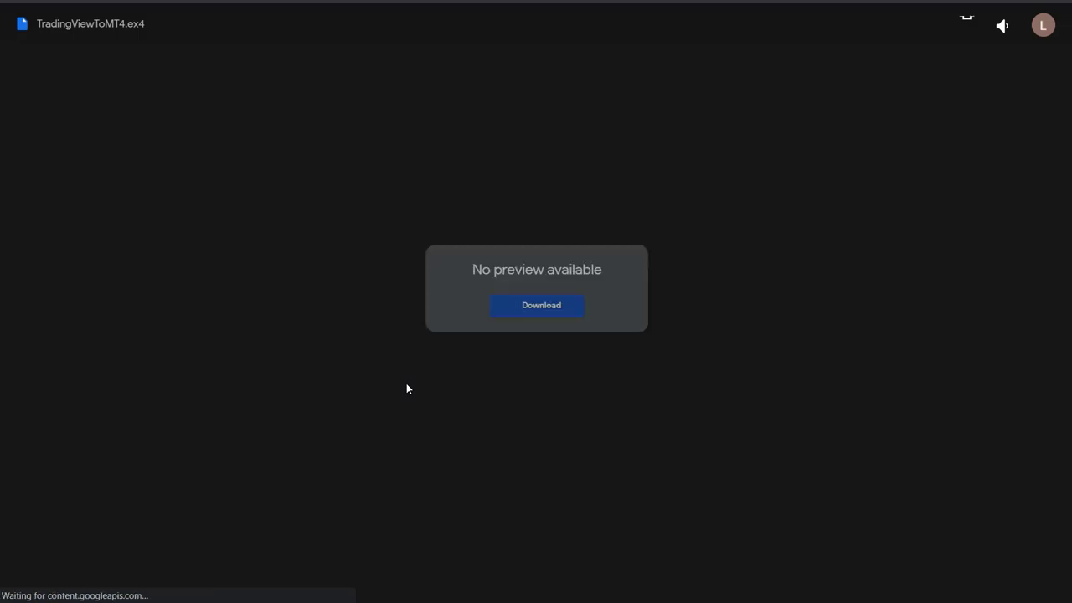
click(563, 306)
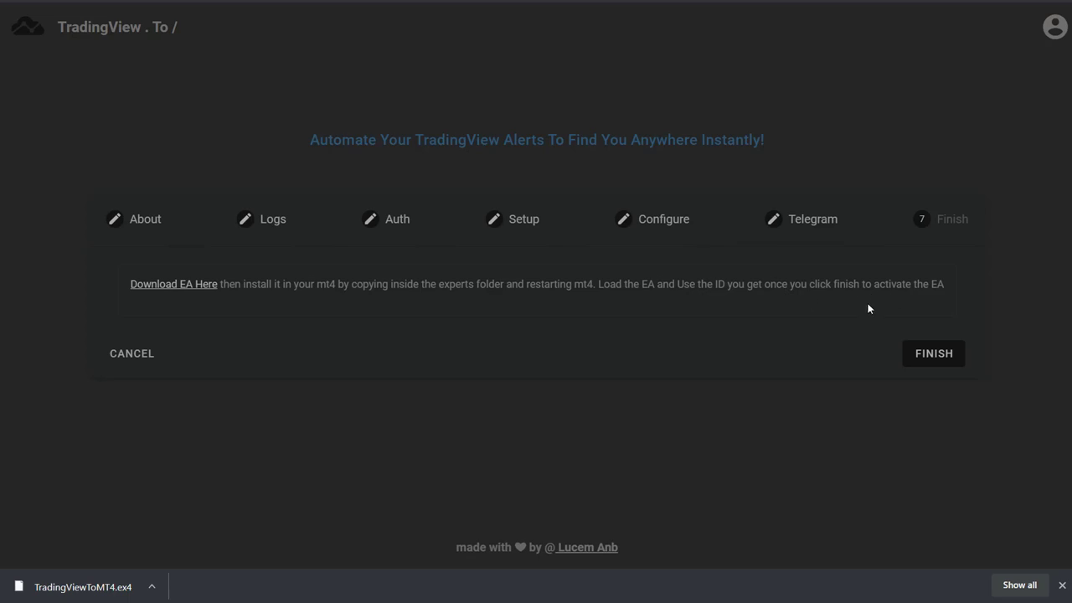
click(933, 355)
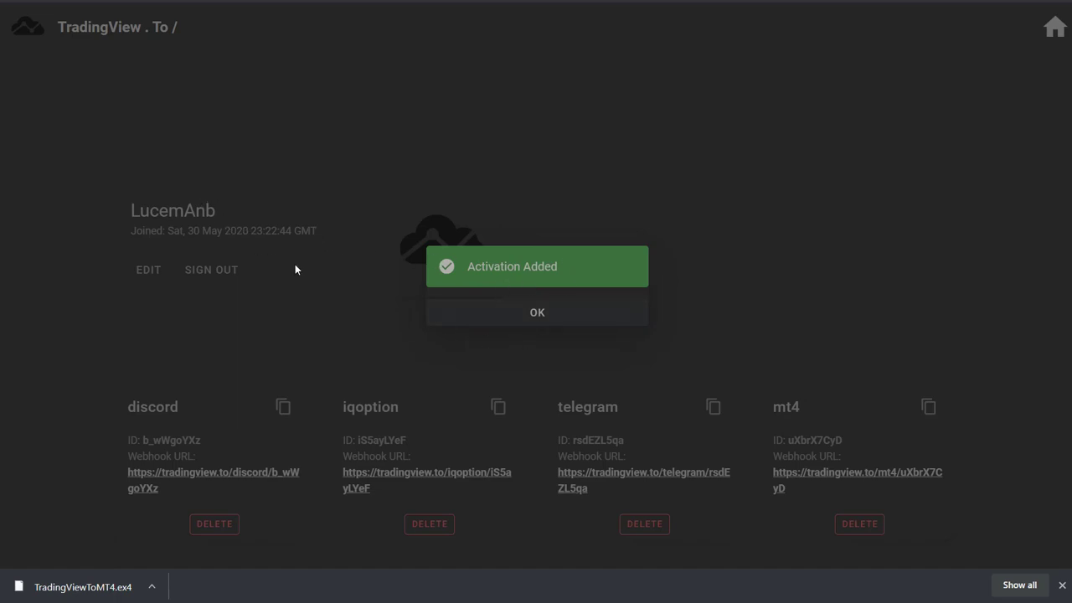
- Dismiss the Activation Added notice and copy the mt4 webhook ID from the list
click(567, 312)
scroll(526, 321, down, 1)
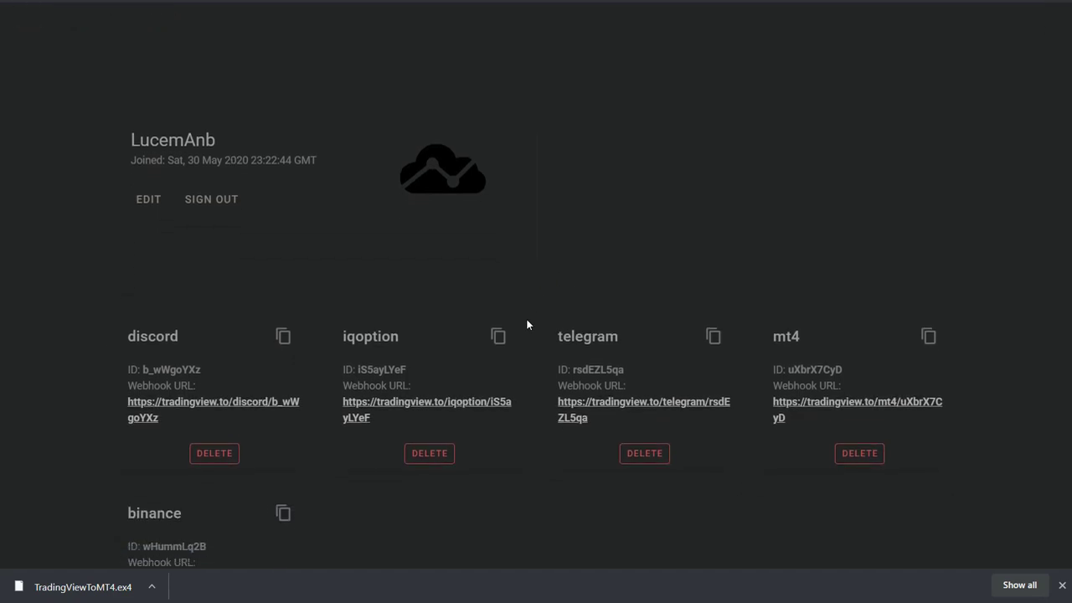
scroll(528, 324, down, 2)
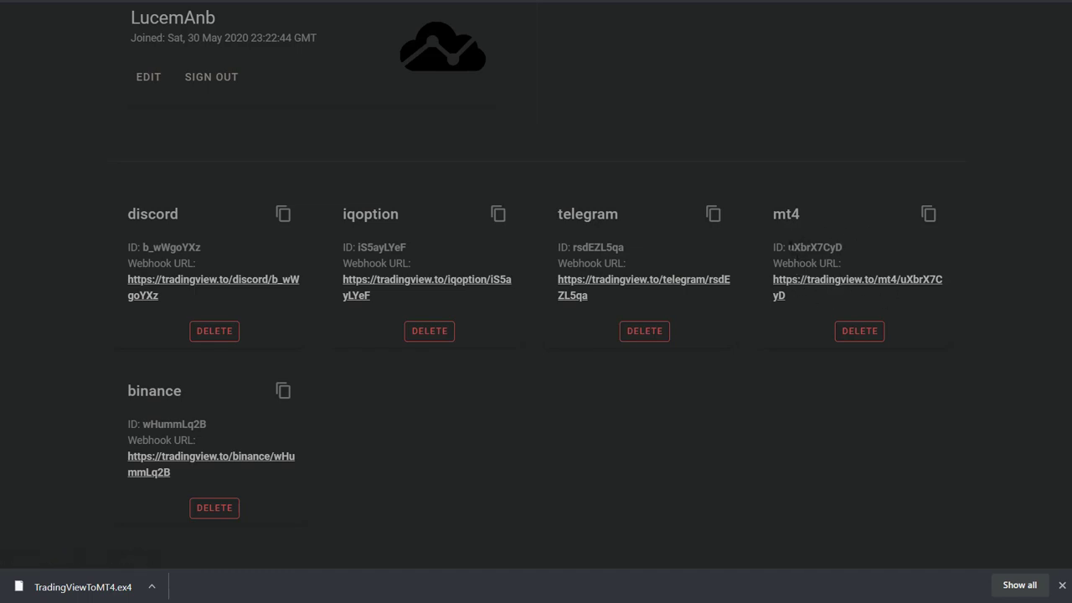
drag(787, 247, 847, 247)
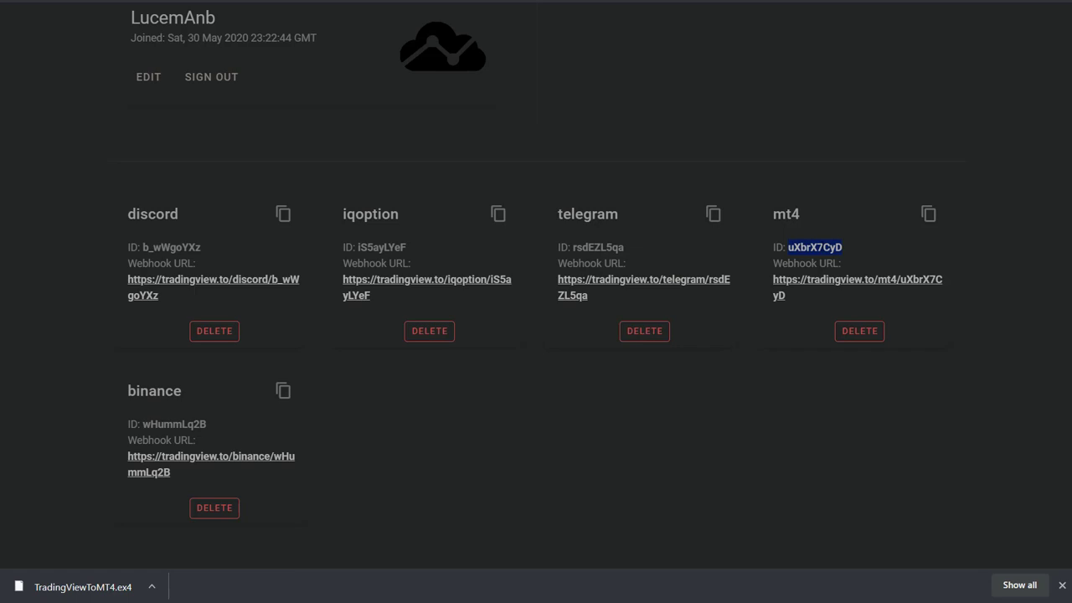
right_click(822, 249)
click(870, 263)
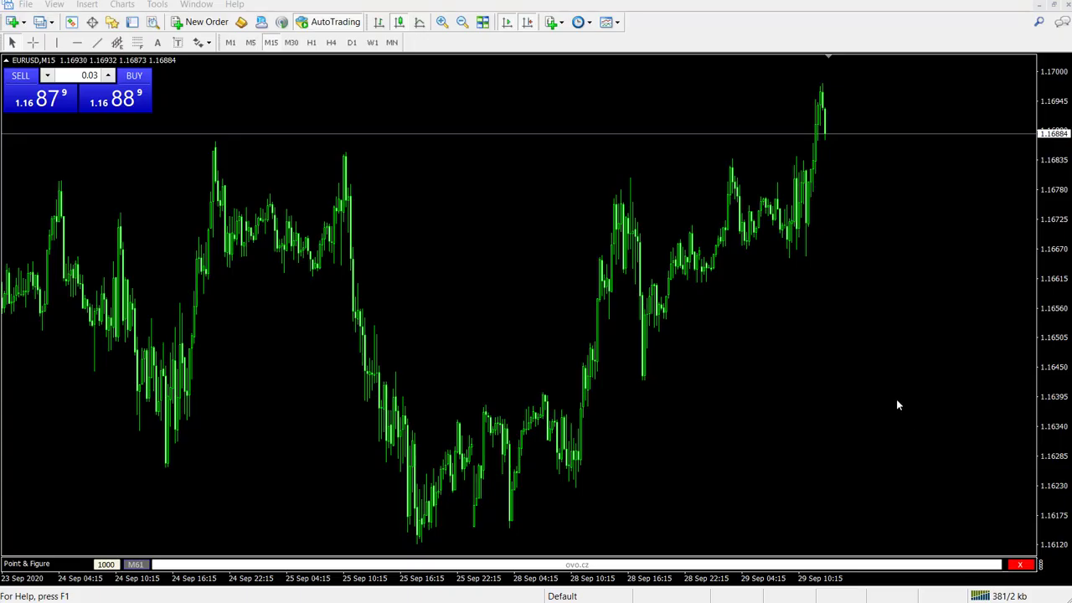
- Replace the EURUSD M15 chart with a new EURUSD chart dragged from Market Watch
click(1068, 5)
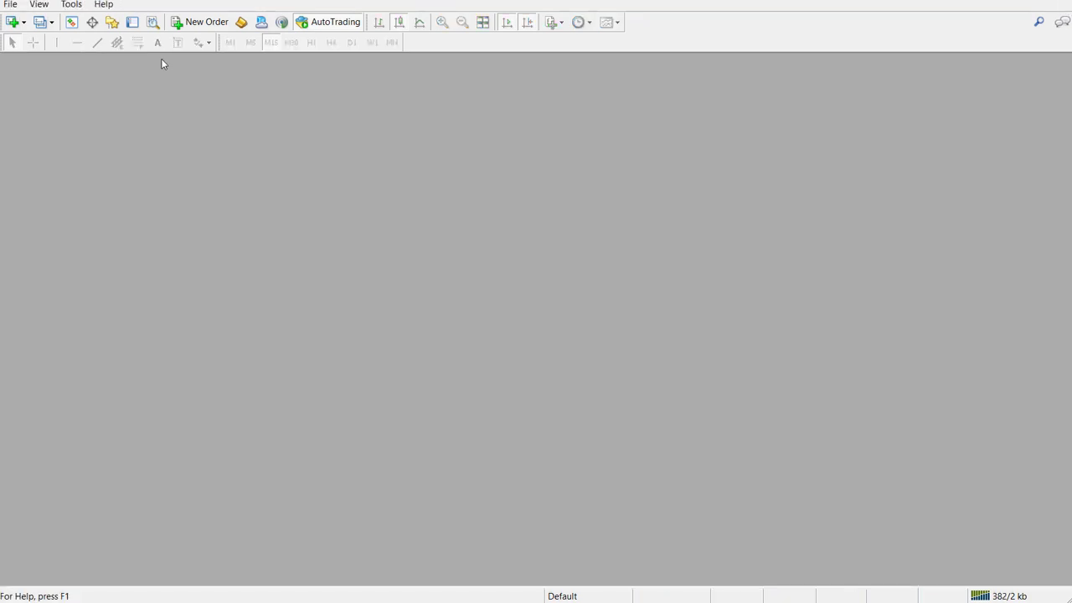
click(72, 23)
click(921, 119)
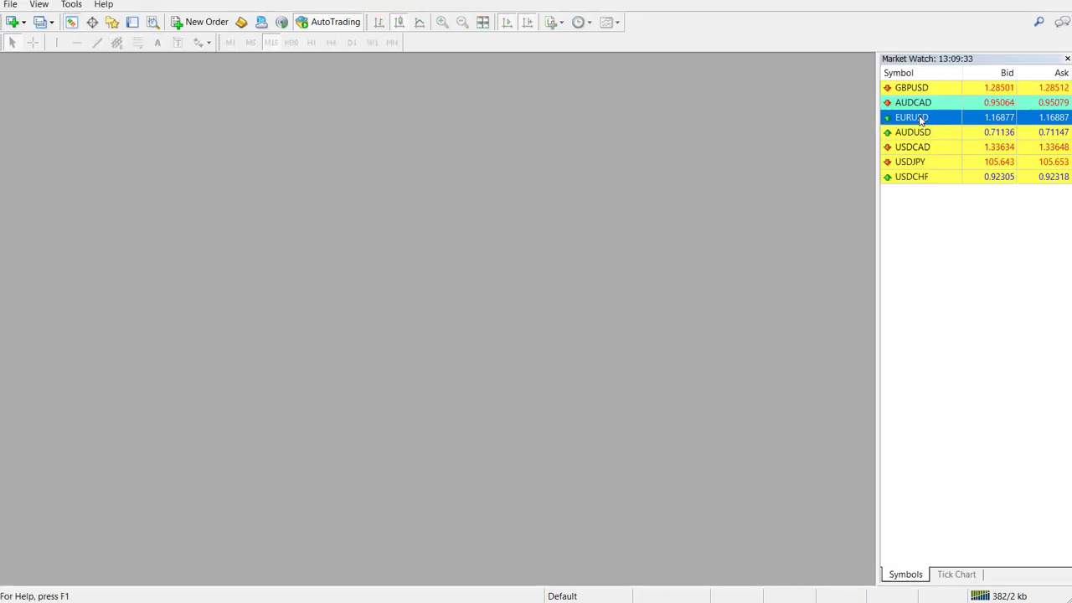
drag(920, 119, 748, 148)
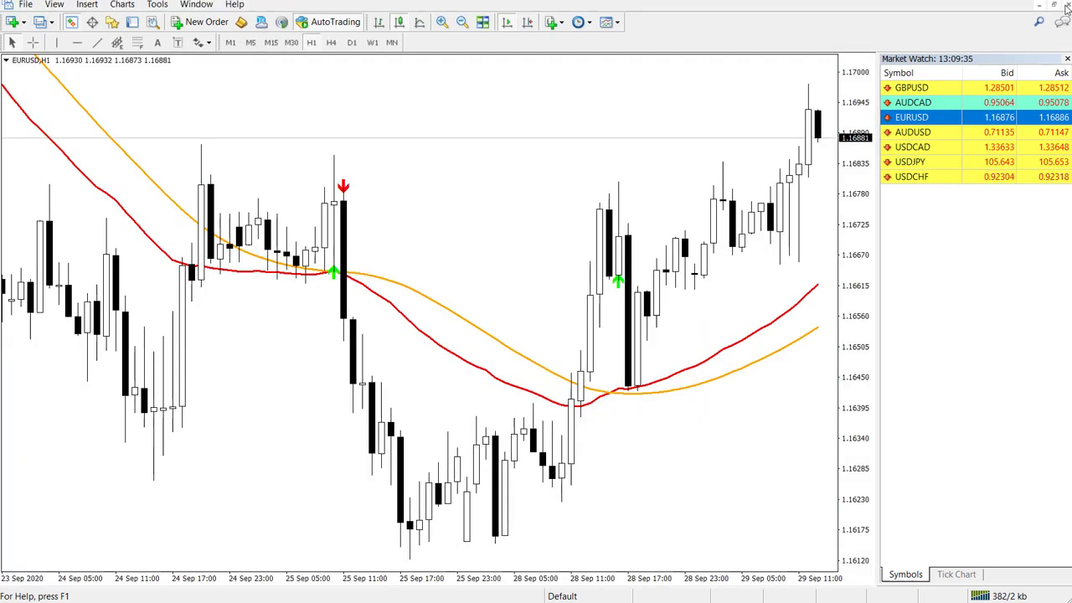
click(71, 23)
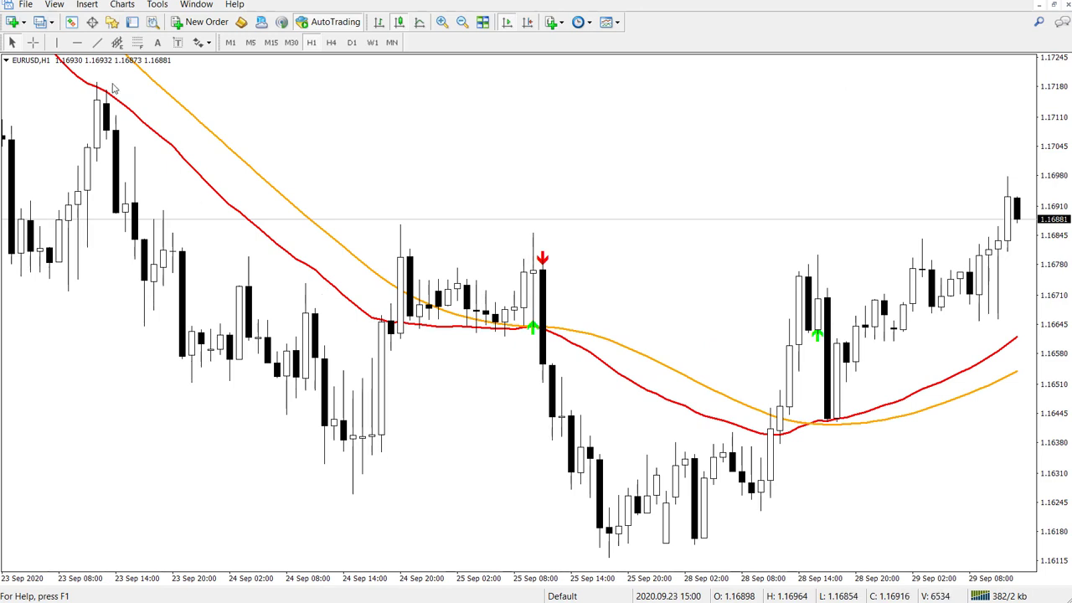
- Confirm TradingViewToMT4.ex4 is in the MQL4\Experts data folder, then close the folder
click(26, 5)
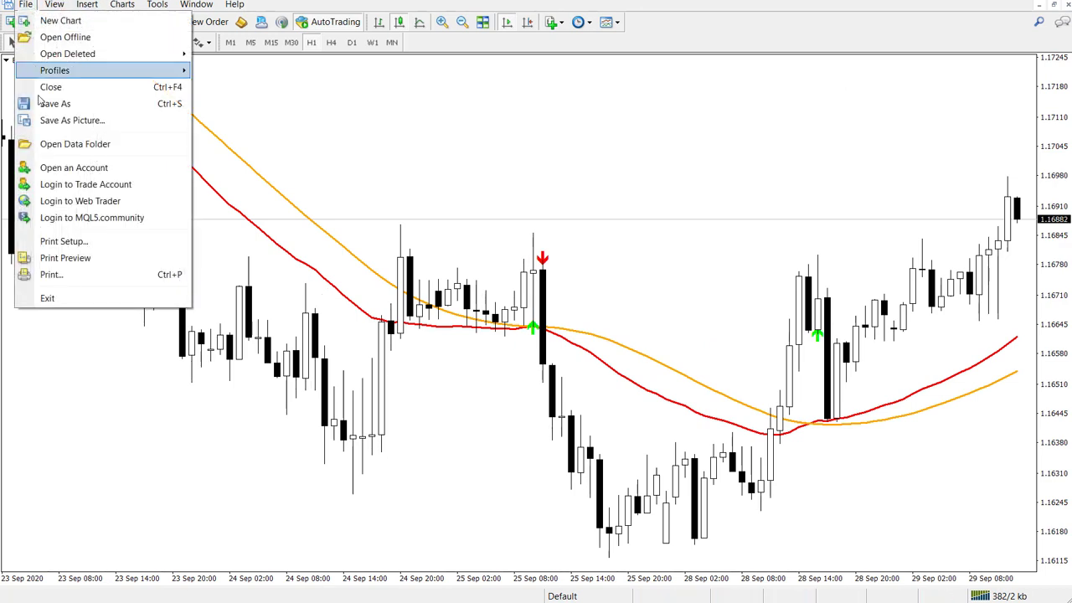
click(134, 146)
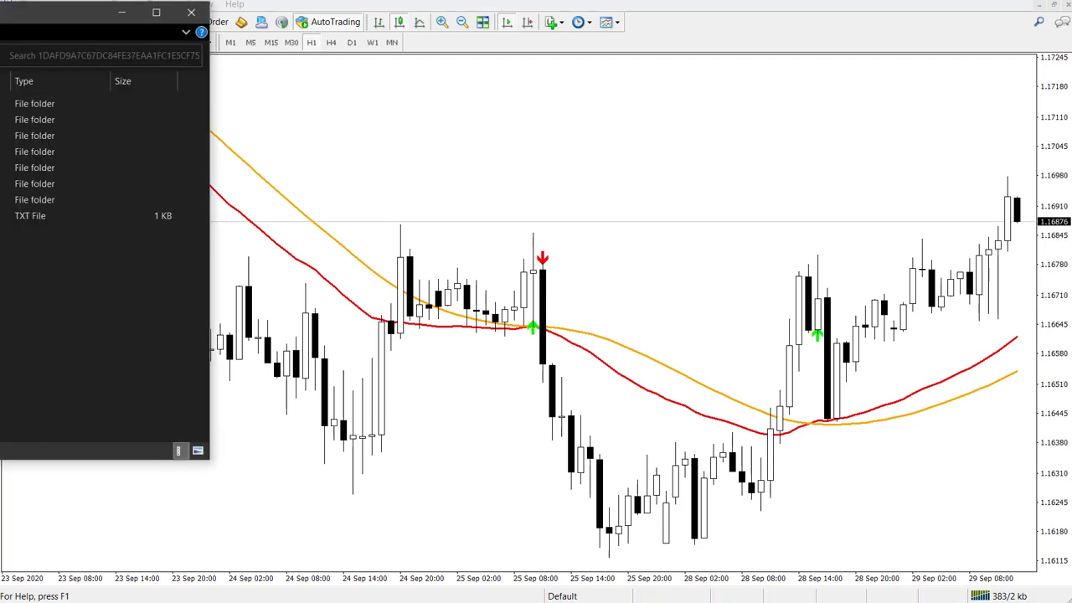
drag(0, 12, 201, 97)
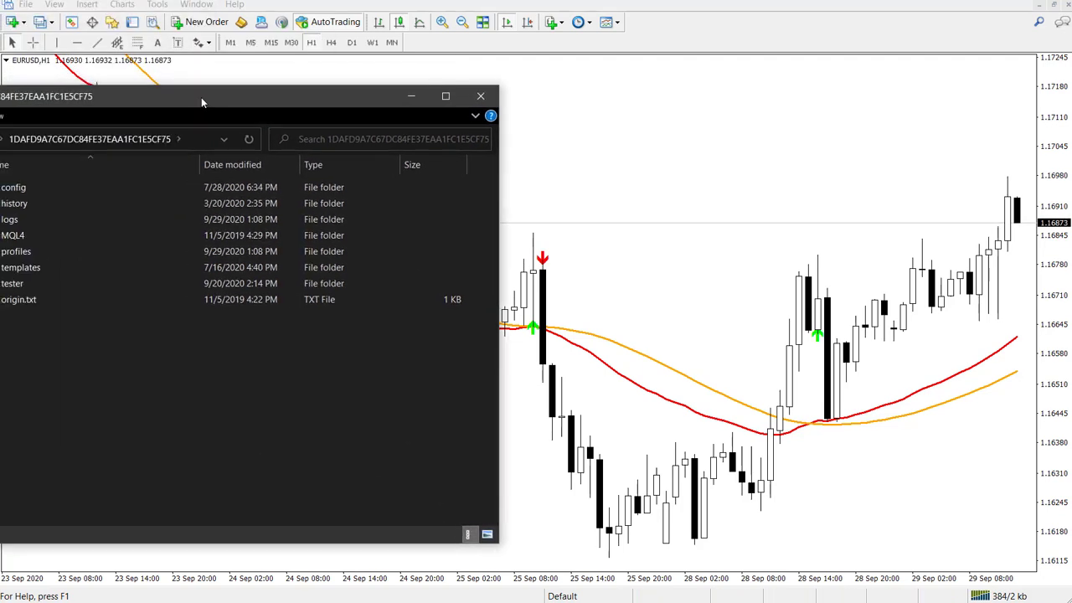
click(38, 237)
double_click(38, 237)
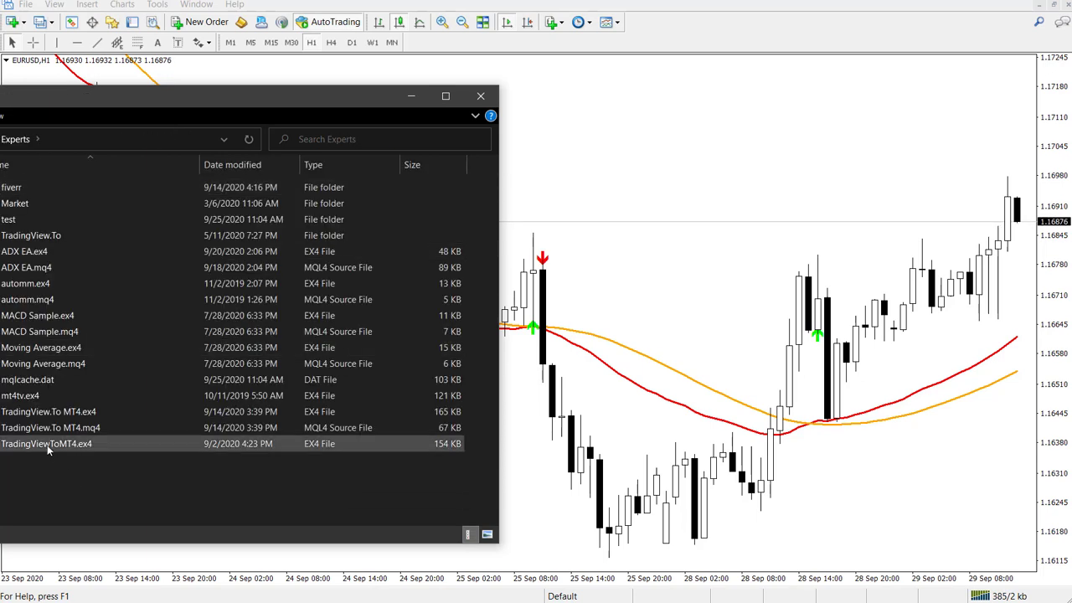
click(42, 444)
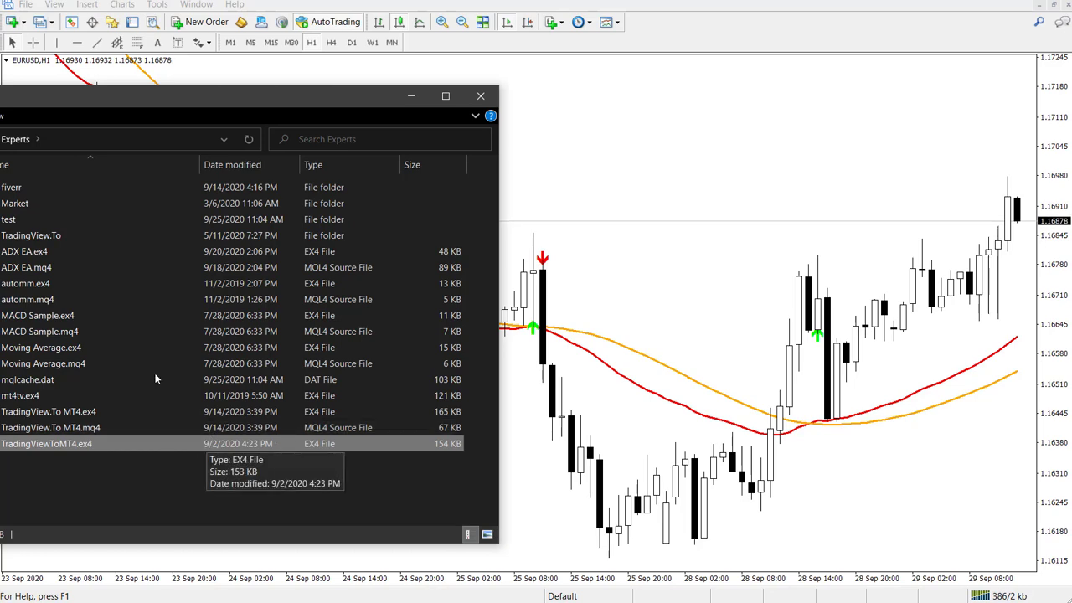
click(480, 97)
key(alt+t)
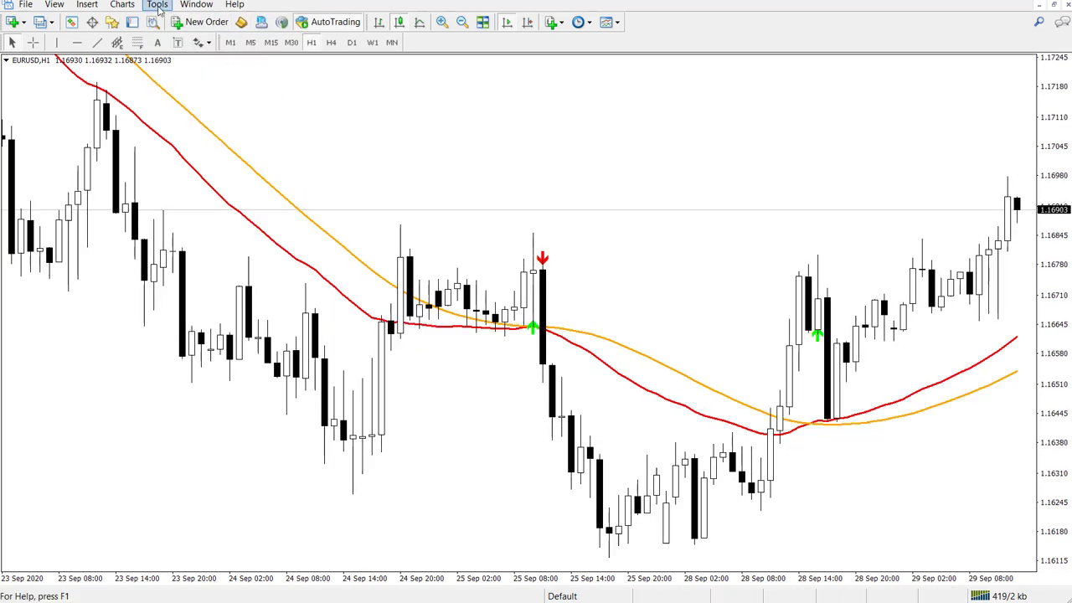
- Confirm MT4's Expert Advisor options allow WebRequest for api.telegram.org and tradingview.to, then close them
click(157, 4)
click(207, 102)
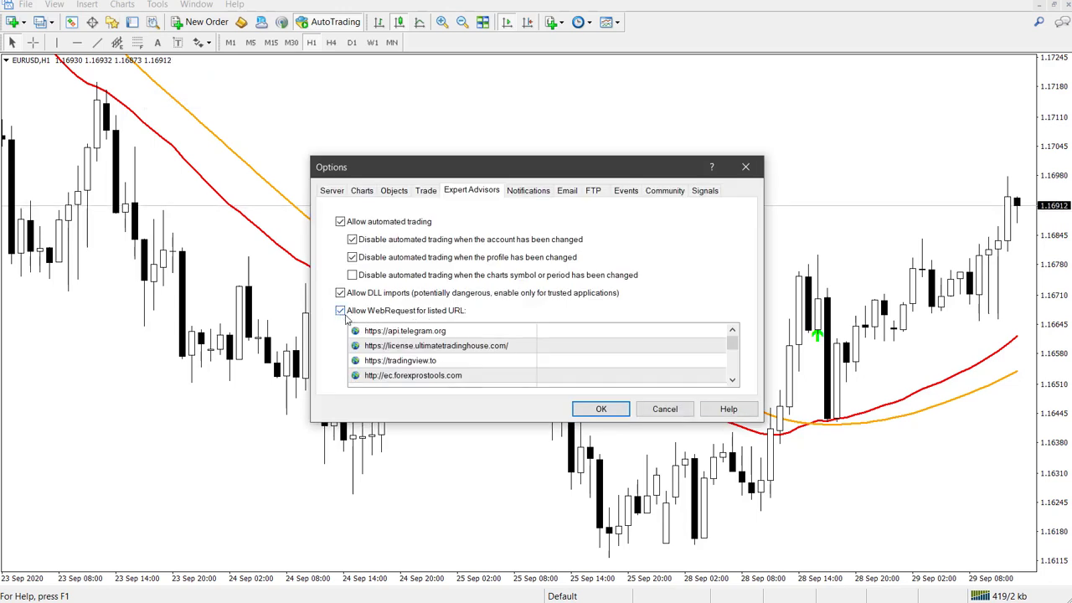
click(391, 331)
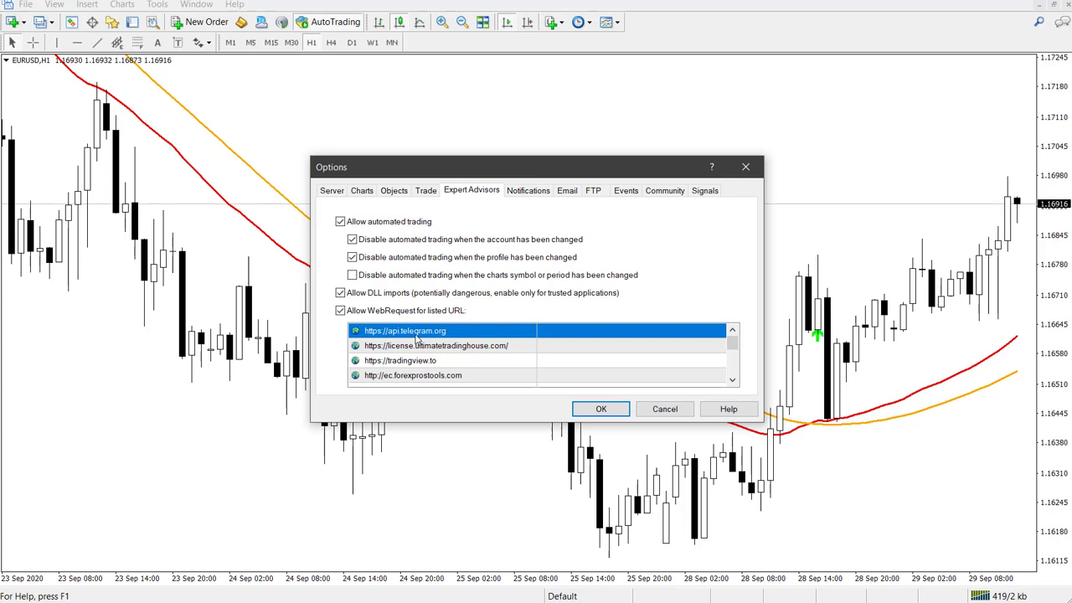
click(433, 363)
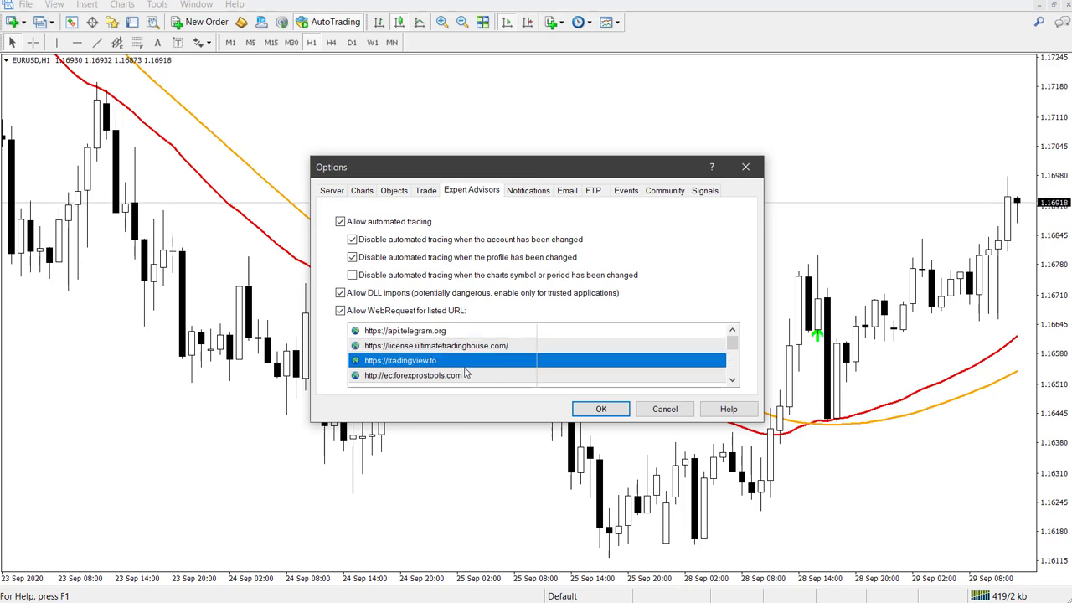
click(594, 414)
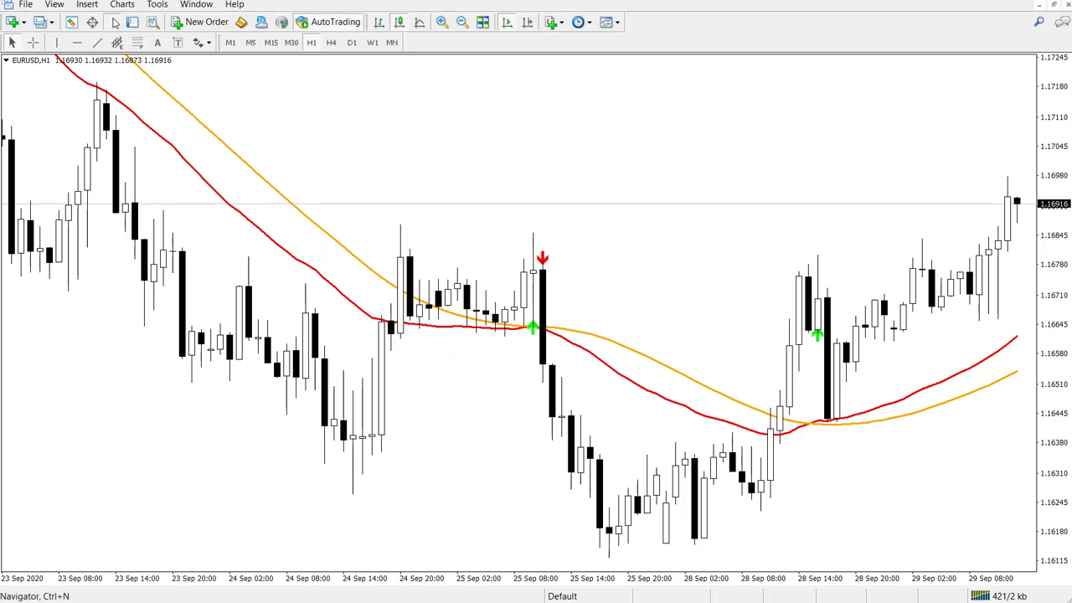
- Refresh the Navigator's expert list and drag TradingView.To MT4 onto the EURUSD H1 chart
click(113, 22)
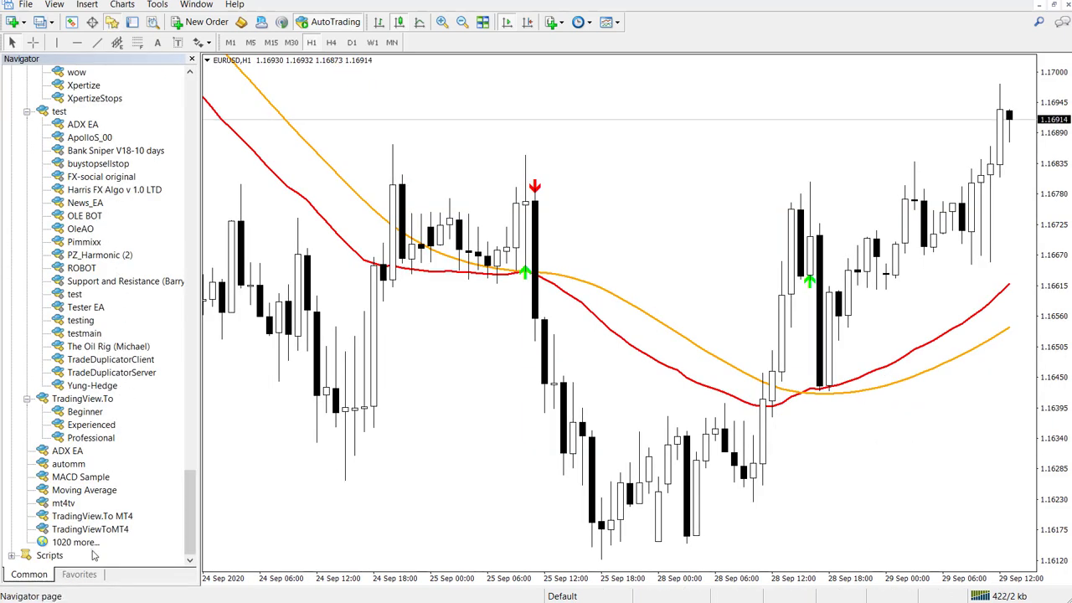
click(91, 517)
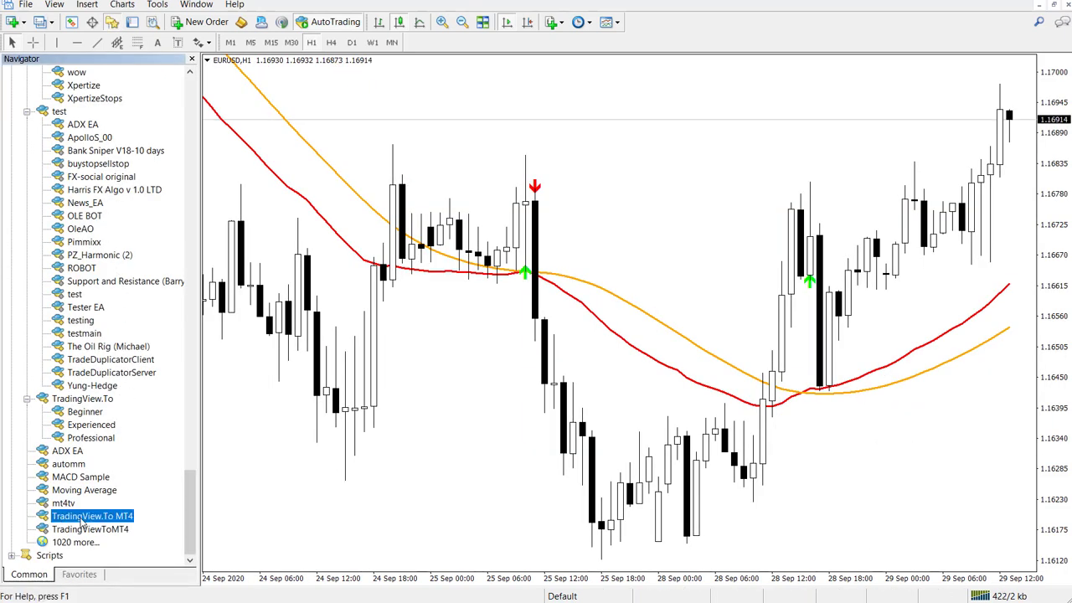
right_click(73, 518)
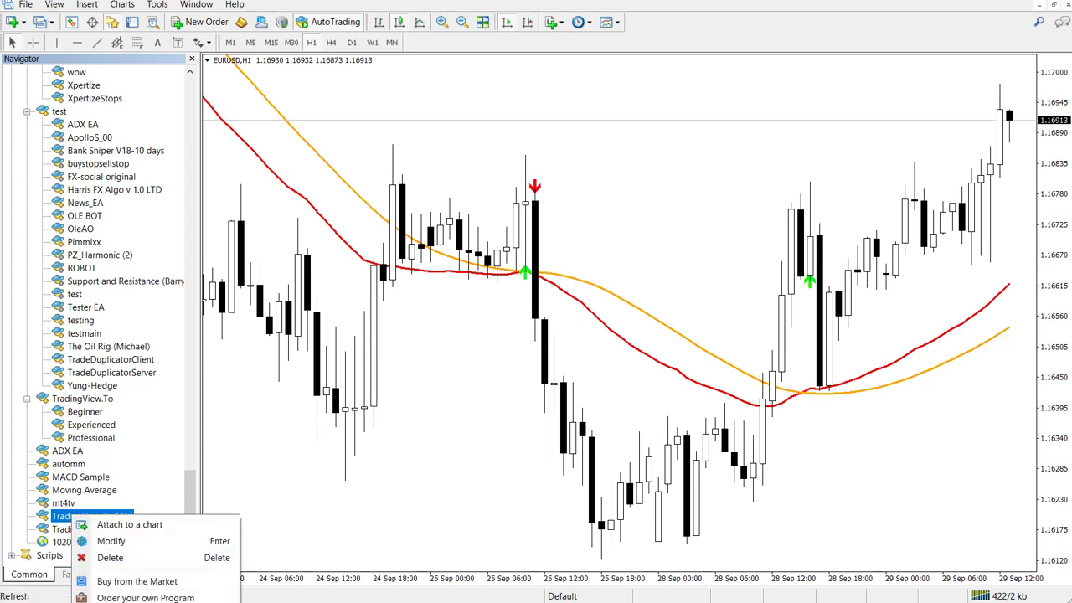
click(126, 602)
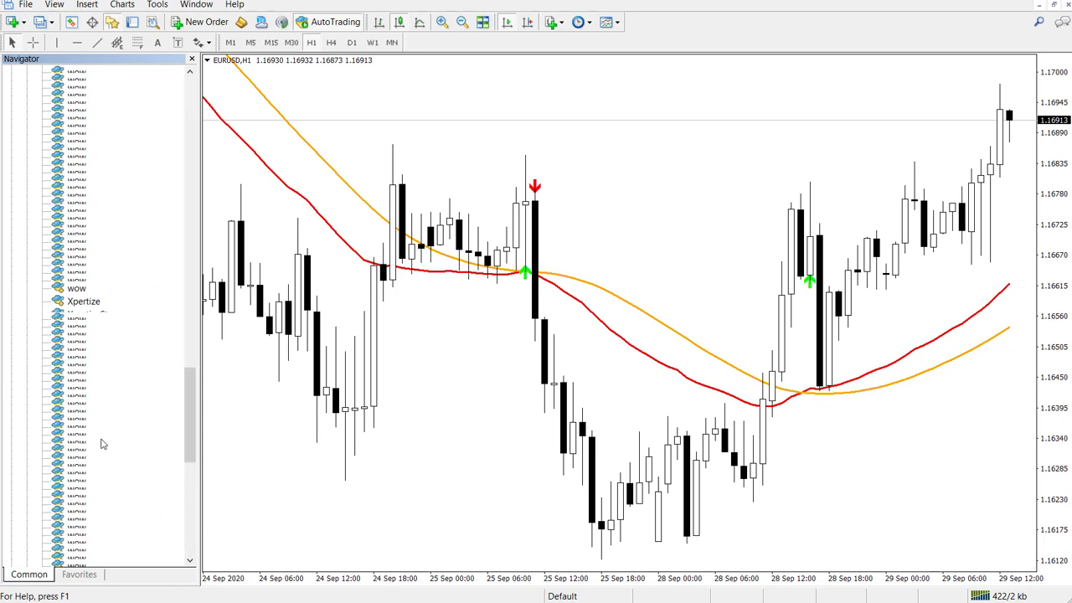
scroll(112, 475, down, 1)
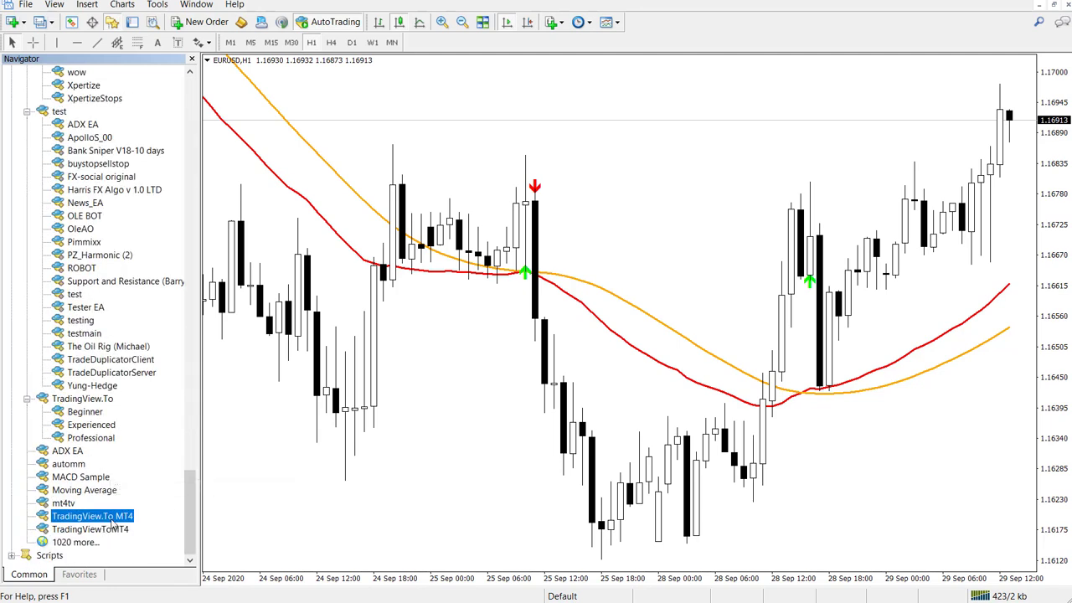
drag(99, 519, 304, 495)
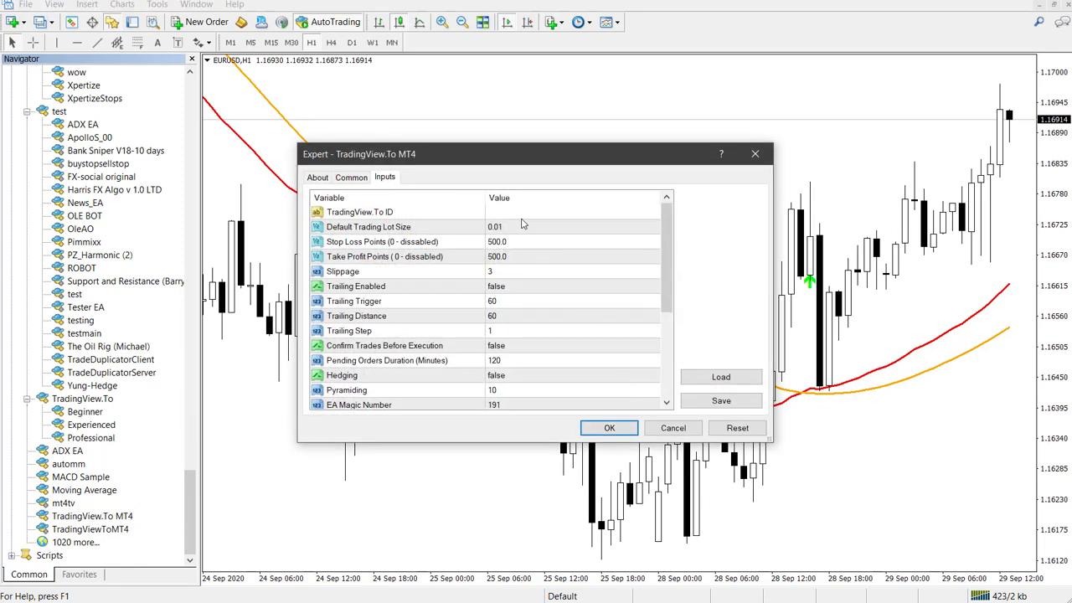
- Paste the mt4 webhook ID into the expert's TradingView.To ID input
click(316, 178)
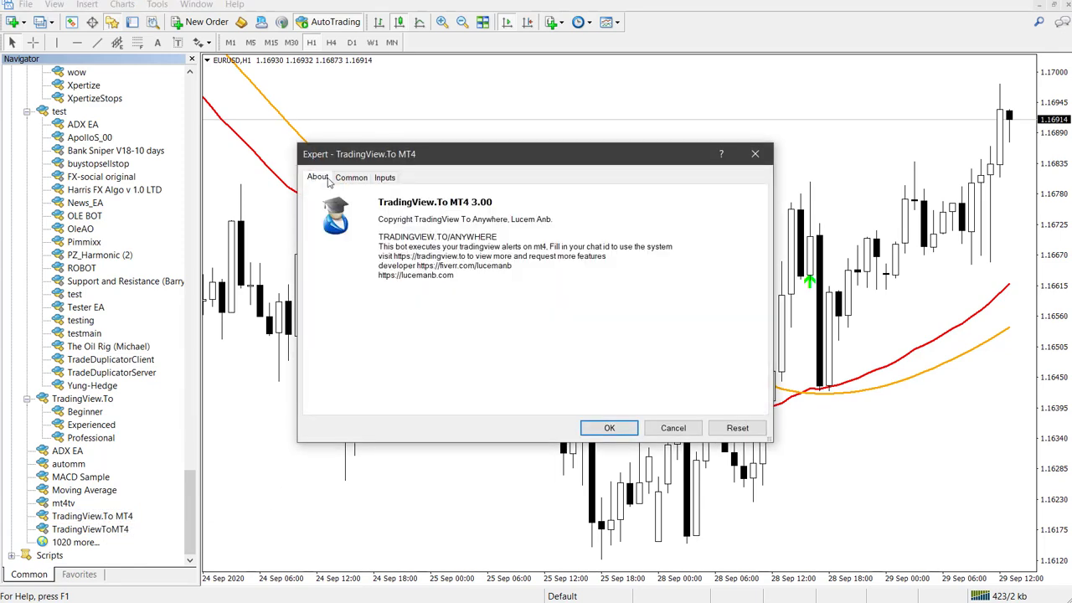
click(384, 178)
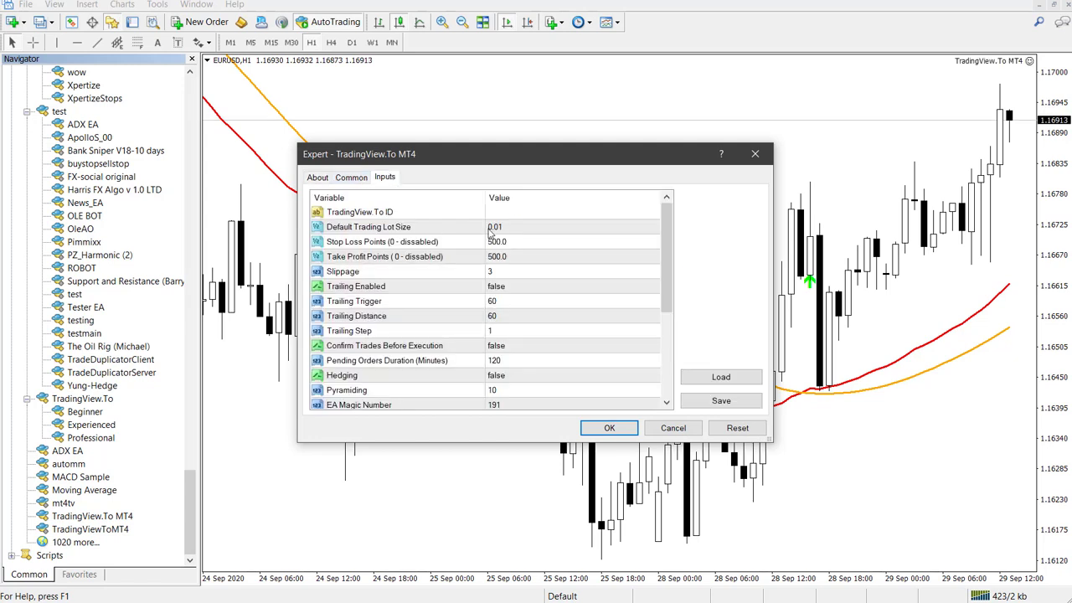
double_click(519, 214)
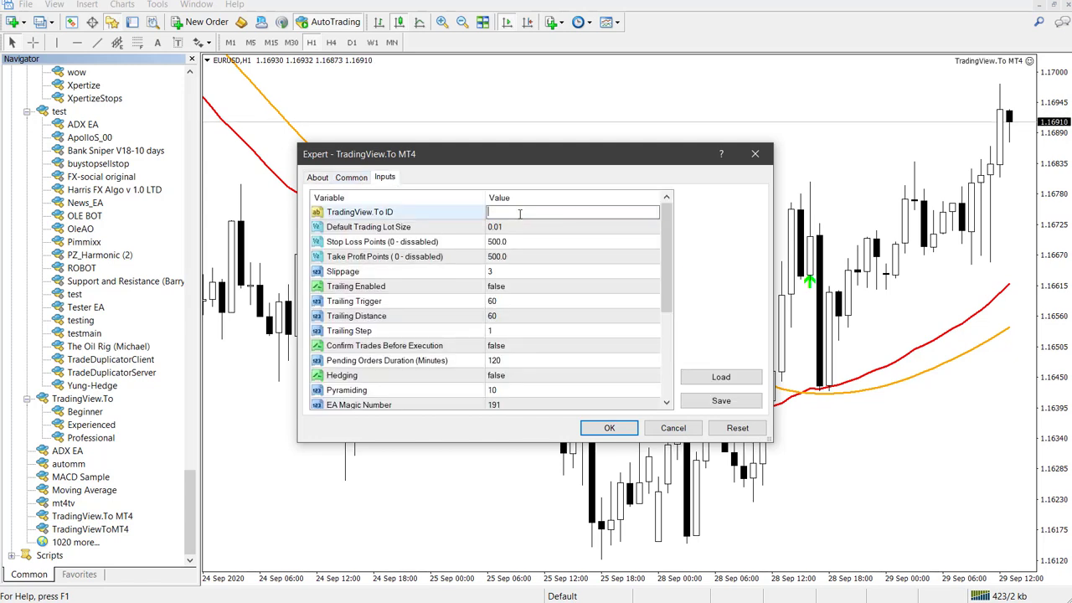
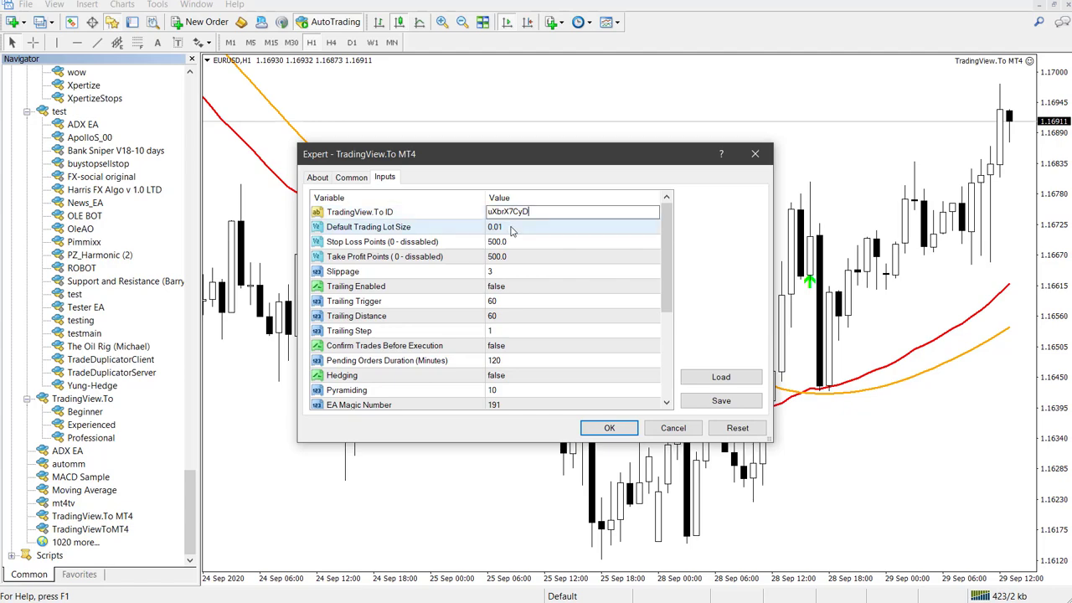
click(510, 226)
- Check the ID in the browser, start the expert, and bring up the Testing FX channel
key(alt+Tab)
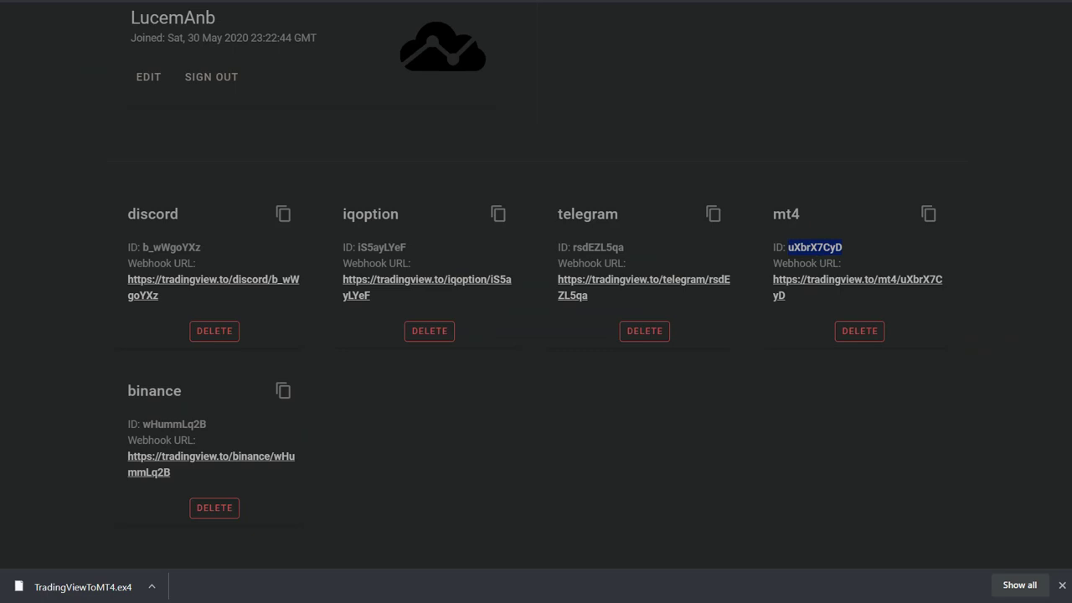
key(alt+Tab)
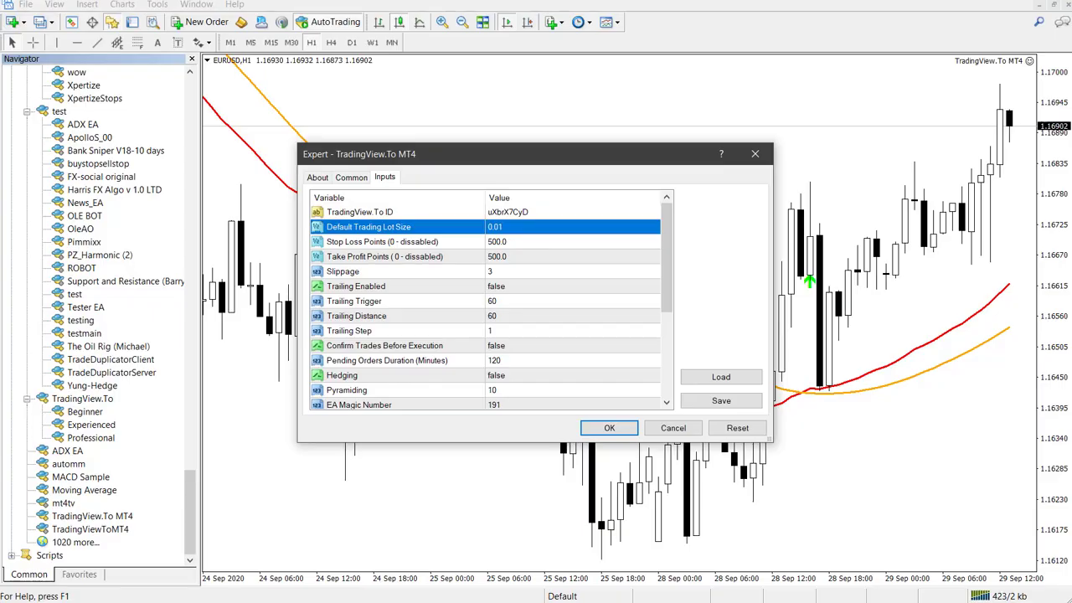
click(607, 426)
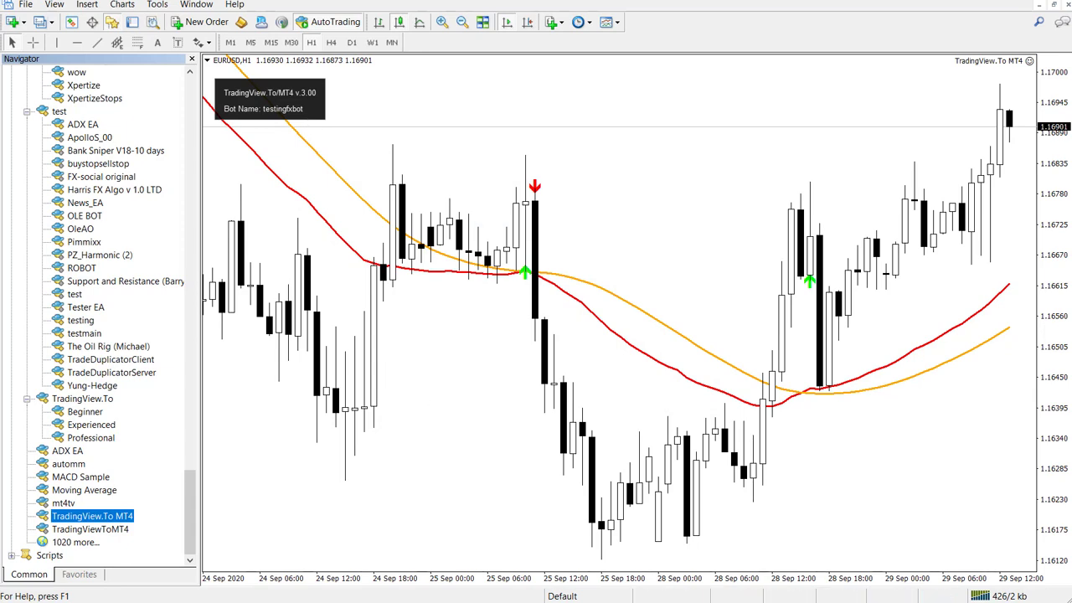
key(alt+Tab)
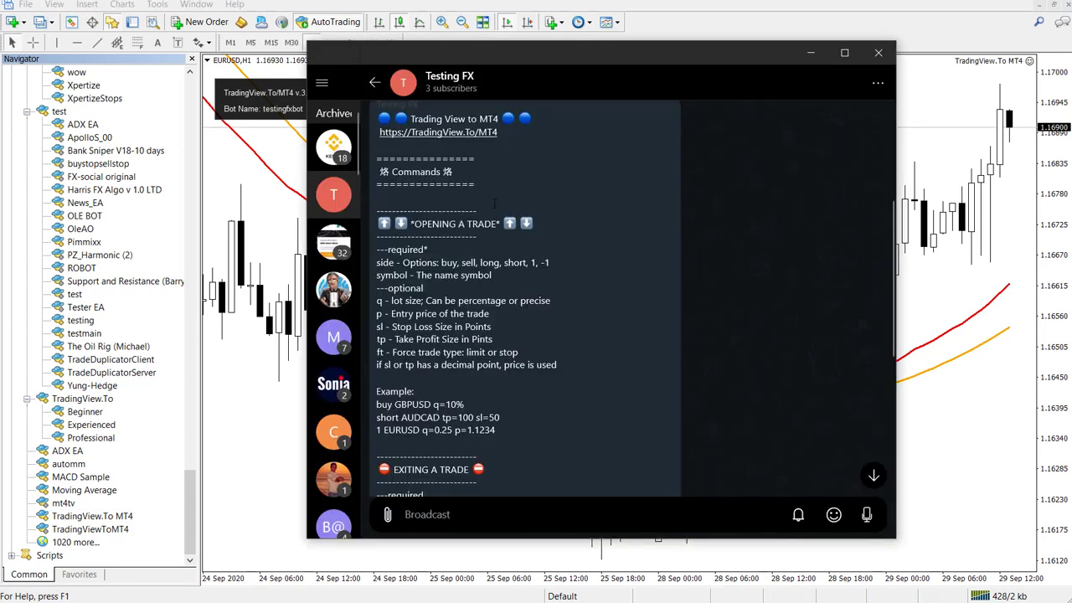
scroll(573, 162, up, 3)
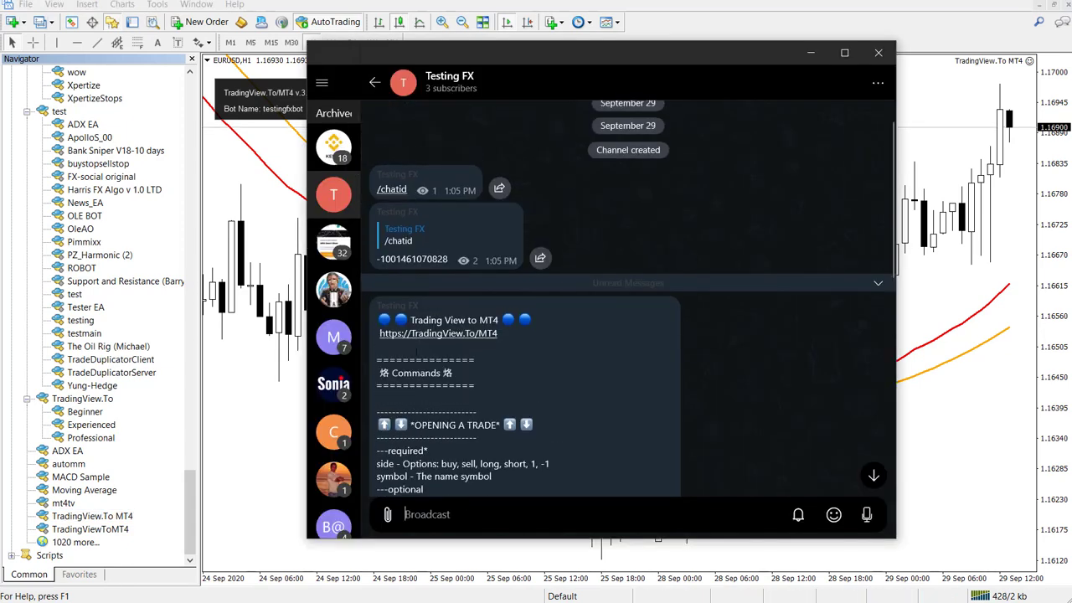
- Read through the bot's commands guide in Testing FX, then return to the MetaTrader chart
scroll(492, 371, down, 7)
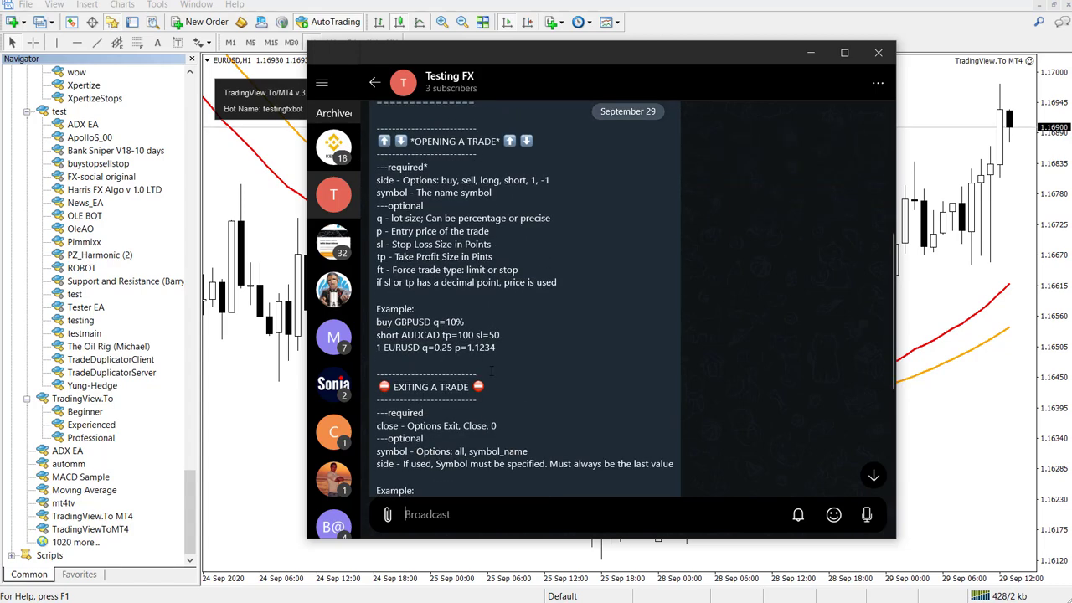
scroll(492, 371, down, 2)
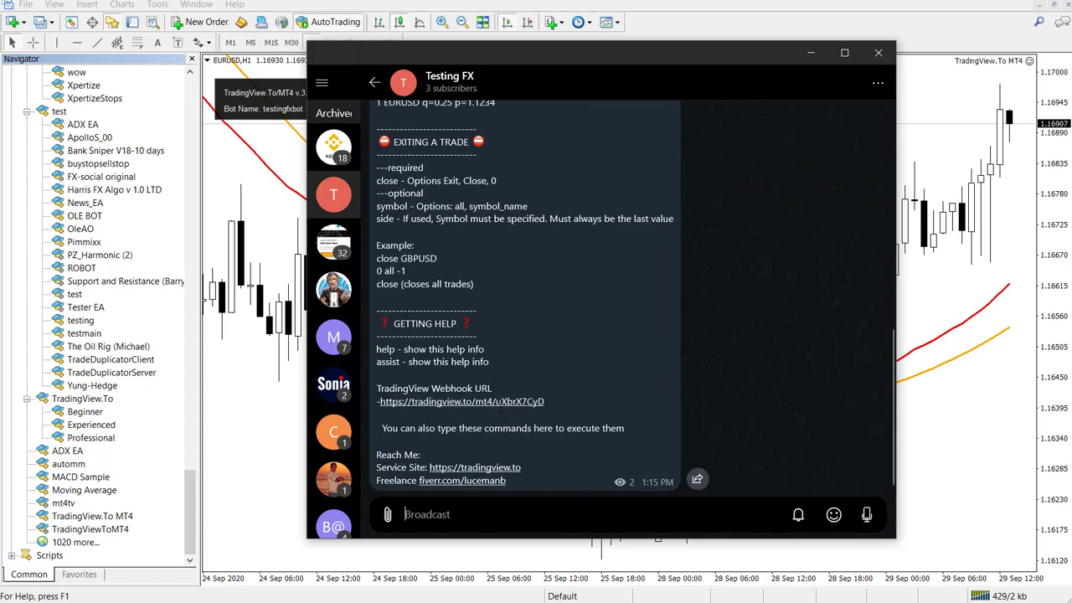
click(275, 301)
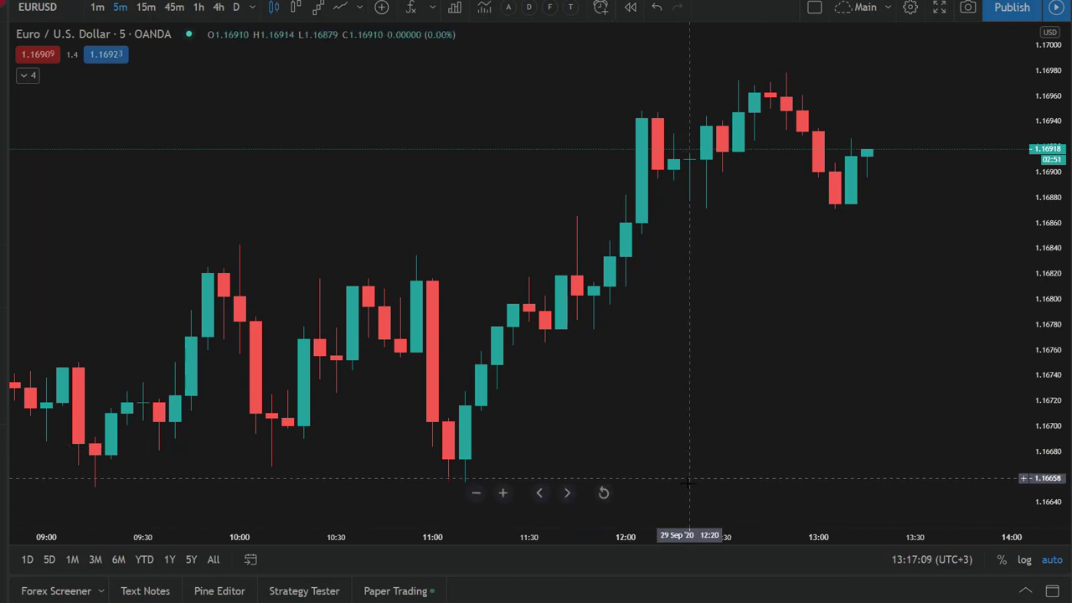
- Close the MT4 Navigator and switch TradingView's EURUSD chart to 1-minute candles
scroll(698, 482, up, 2)
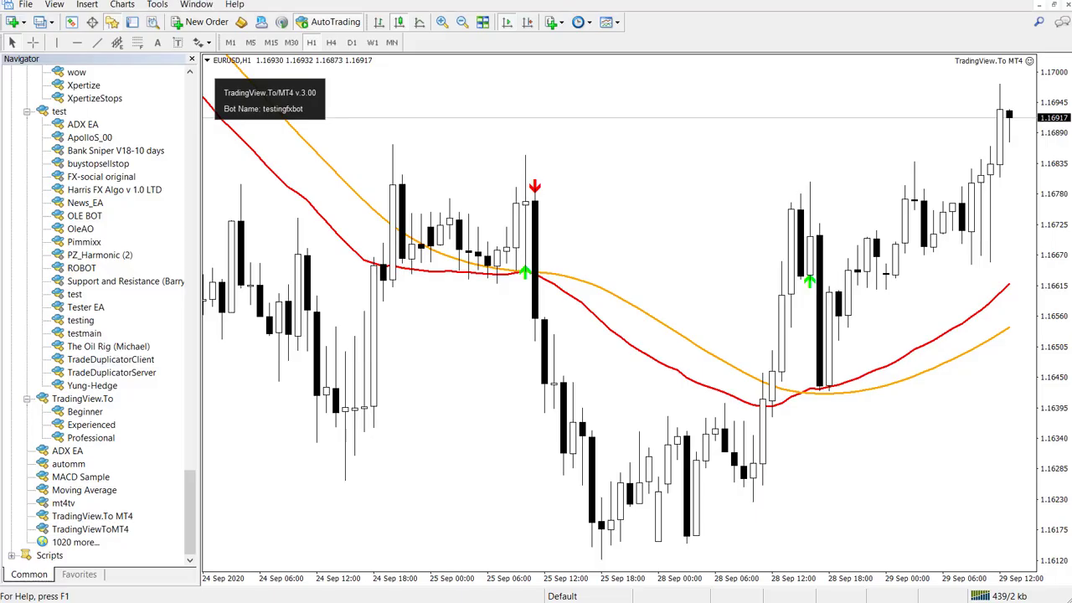
click(112, 24)
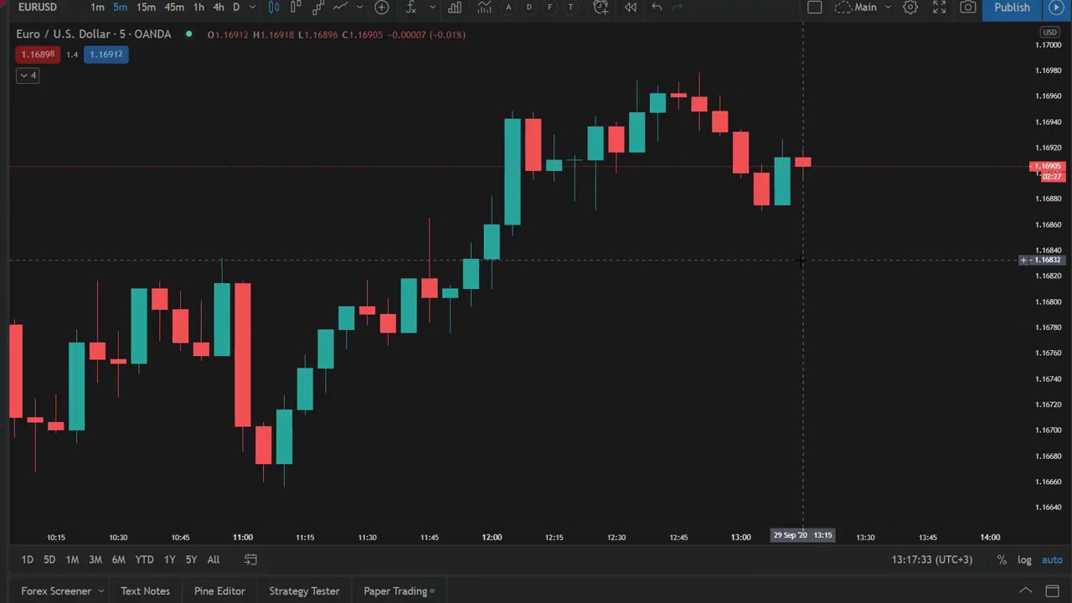
scroll(802, 261, up, 4)
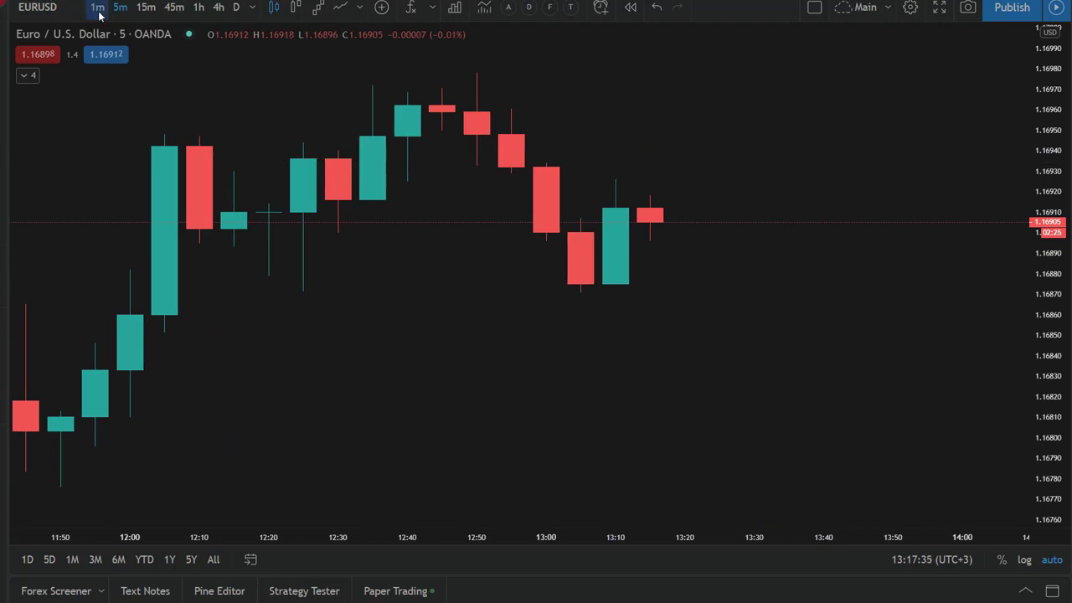
click(99, 12)
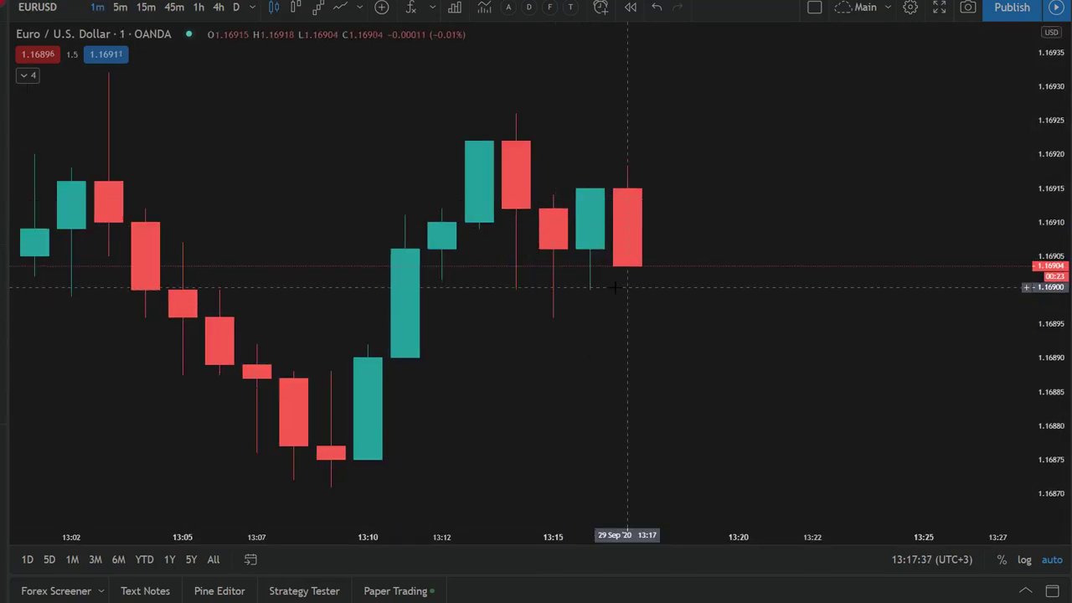
- Start a price alert on EURUSD and paste the webhook ID into its Webhook URL
right_click(615, 287)
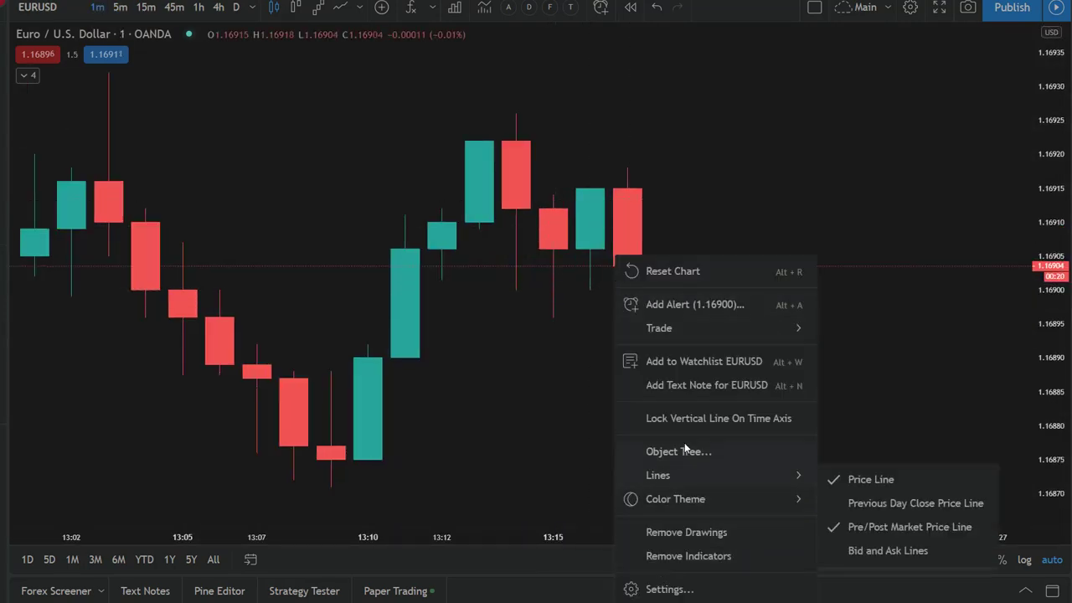
click(704, 307)
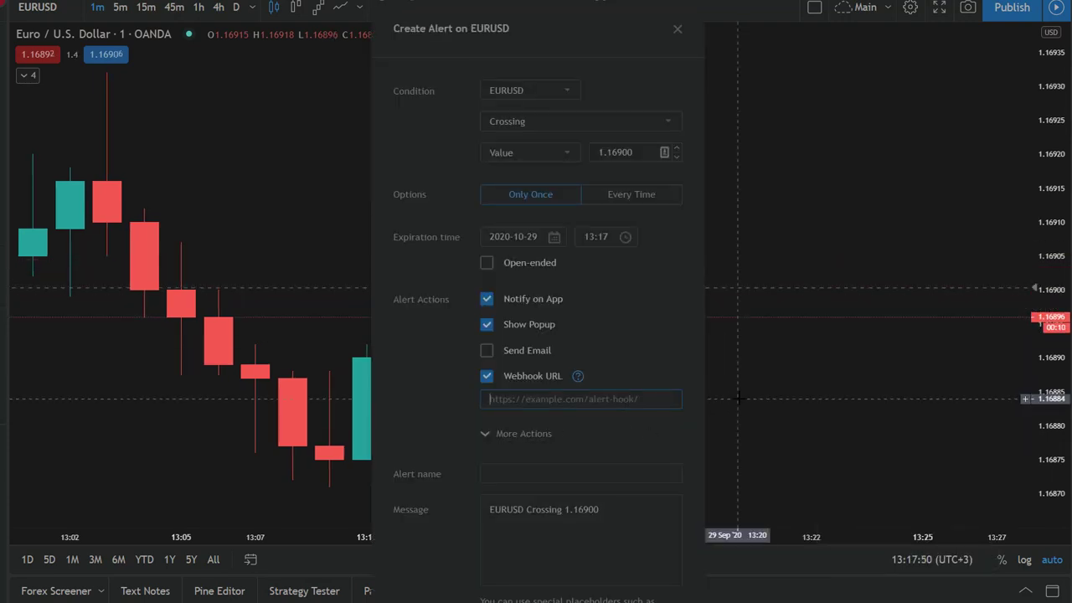
key(ctrl+a)
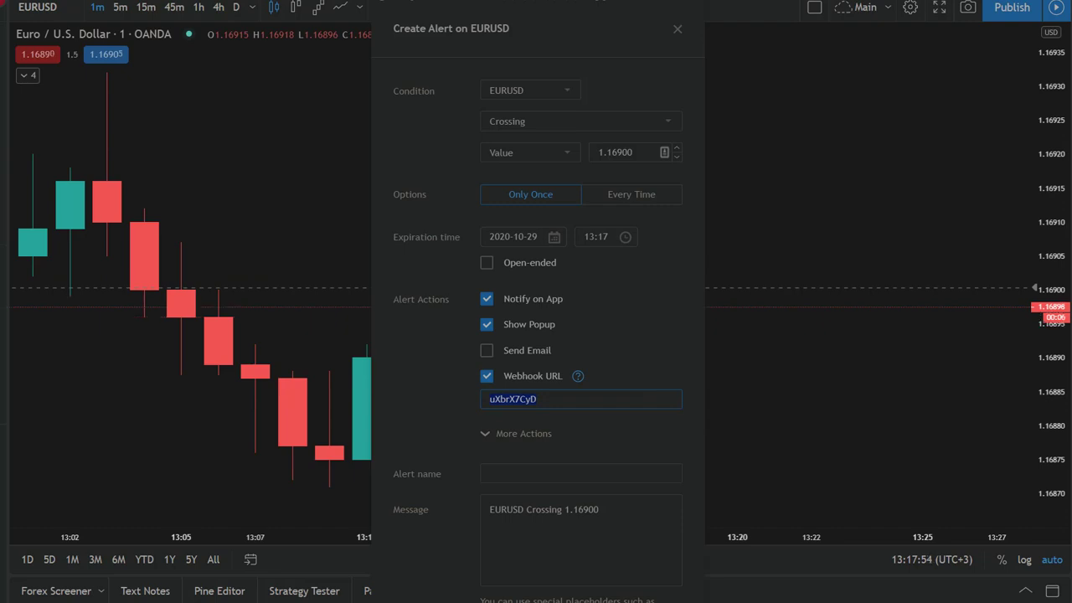
- Replace the Webhook URL with the full mt4 address from the profile page, then open the mt4 page
key(alt+Tab)
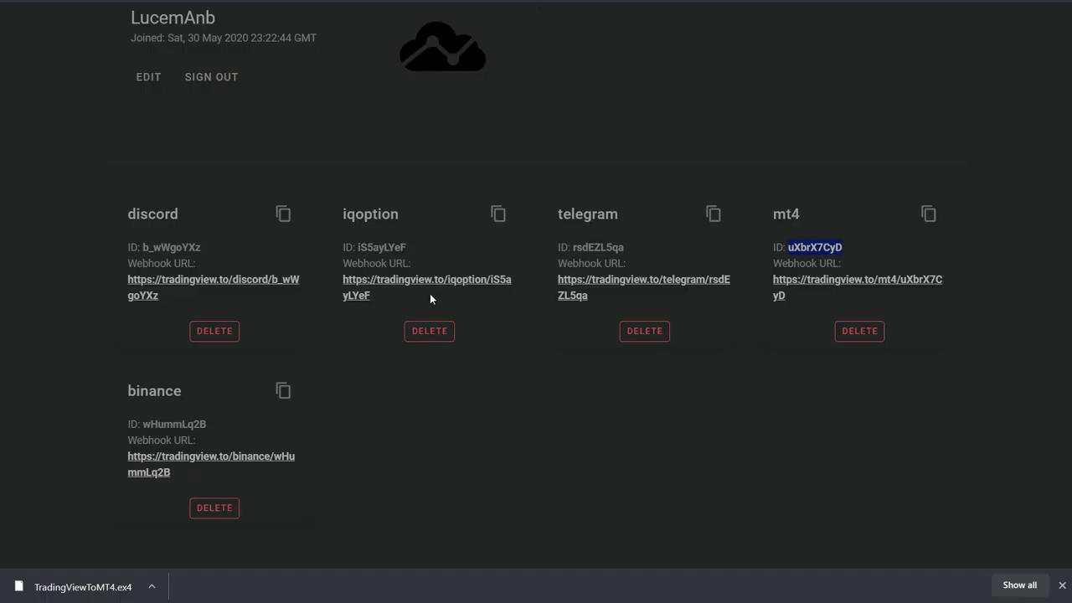
click(932, 223)
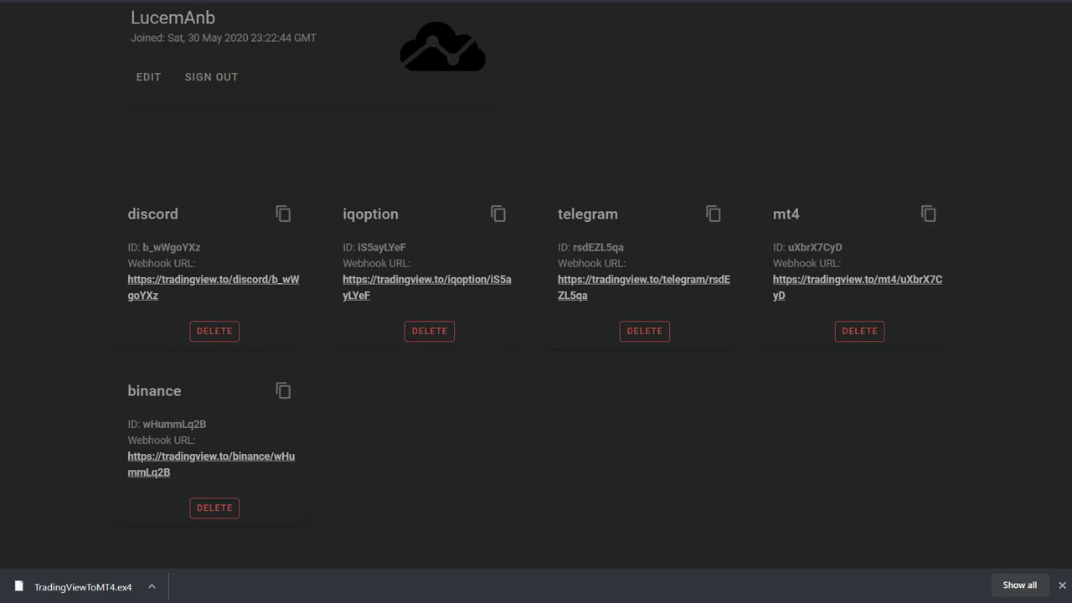
key(alt+Tab)
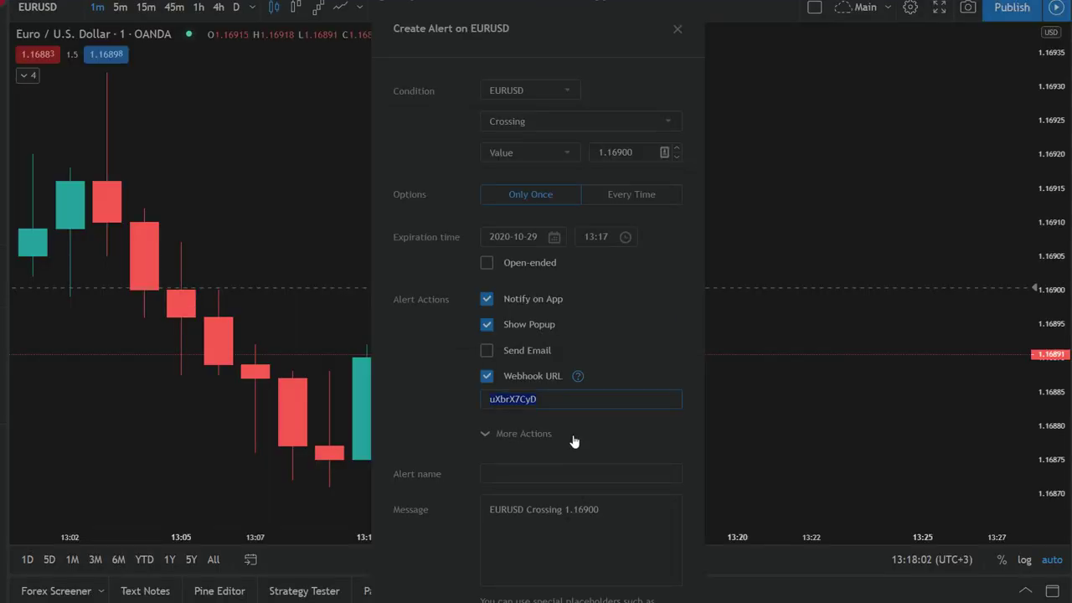
key(BackSpace)
key(ctrl+v)
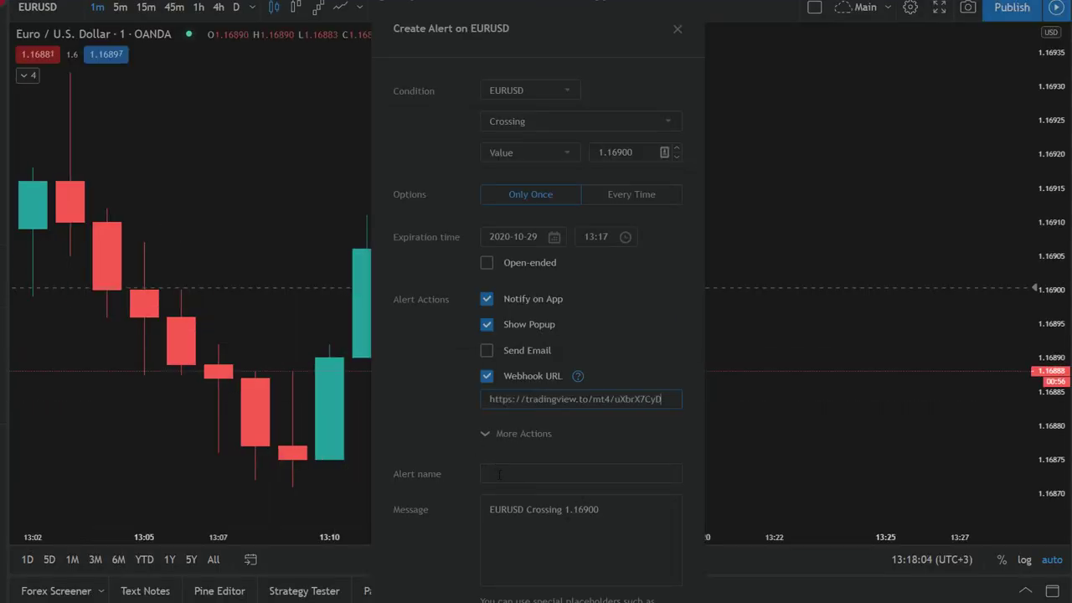
click(587, 536)
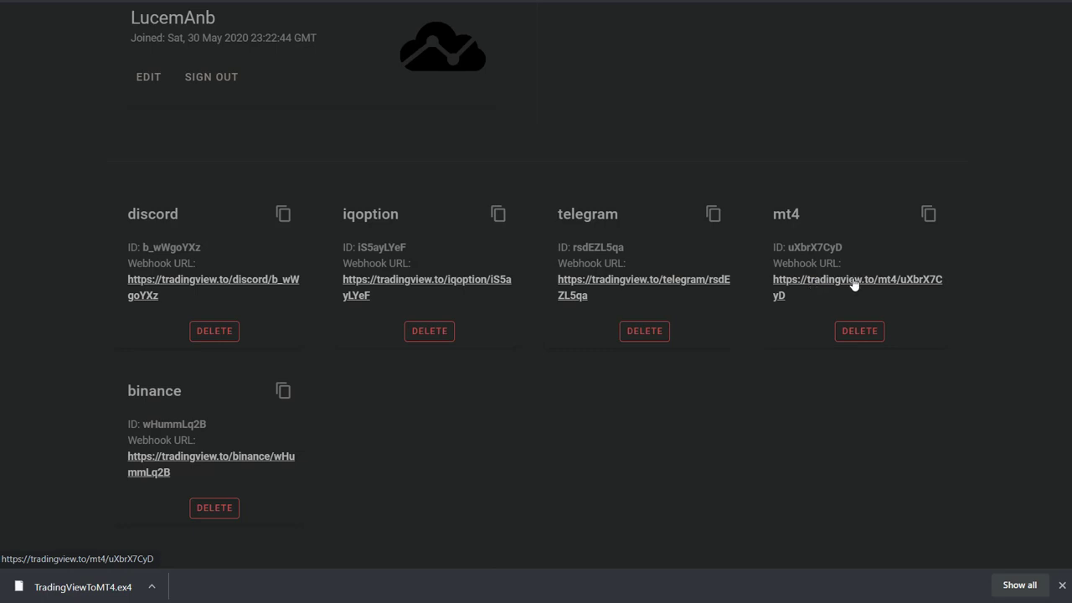
click(782, 299)
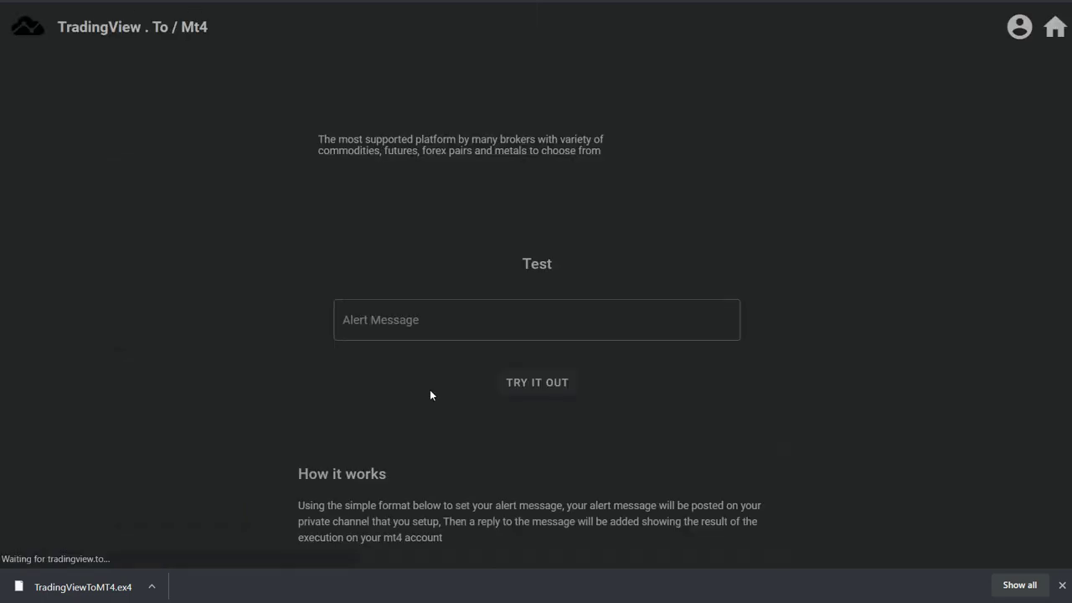
- Read the open- and exit-a-trade syntax under Features, then select the alert's default message text
scroll(516, 323, down, 7)
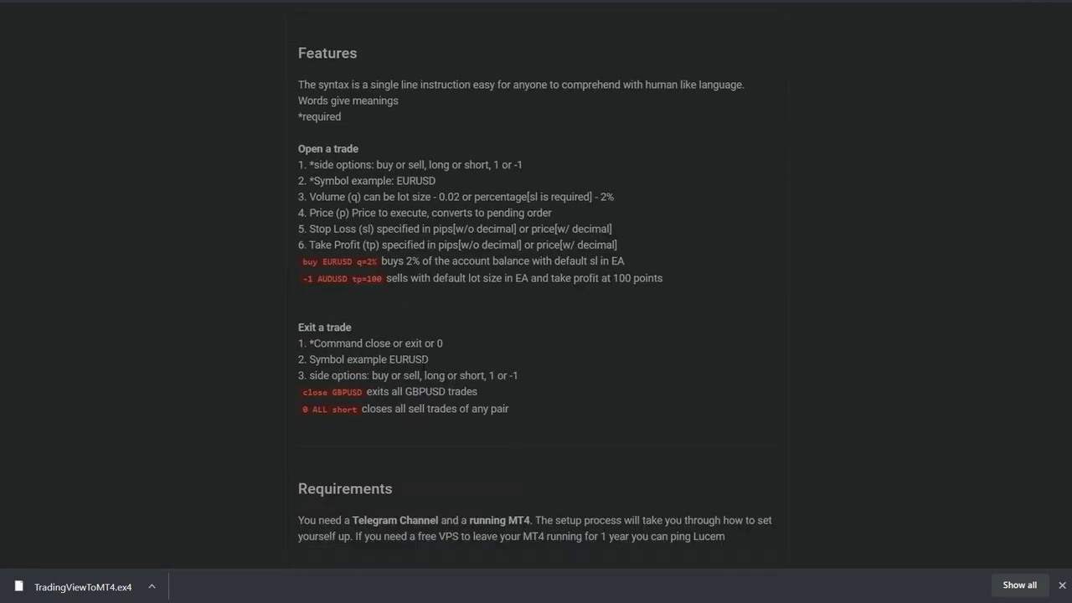
scroll(363, 175, down, 2)
scroll(363, 174, up, 2)
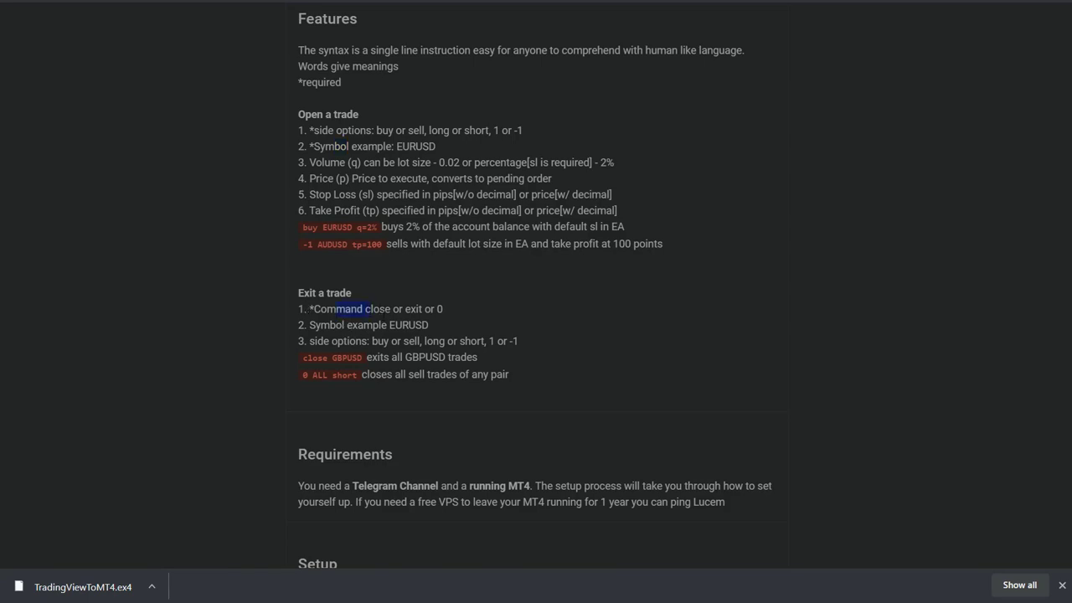
drag(336, 325, 392, 375)
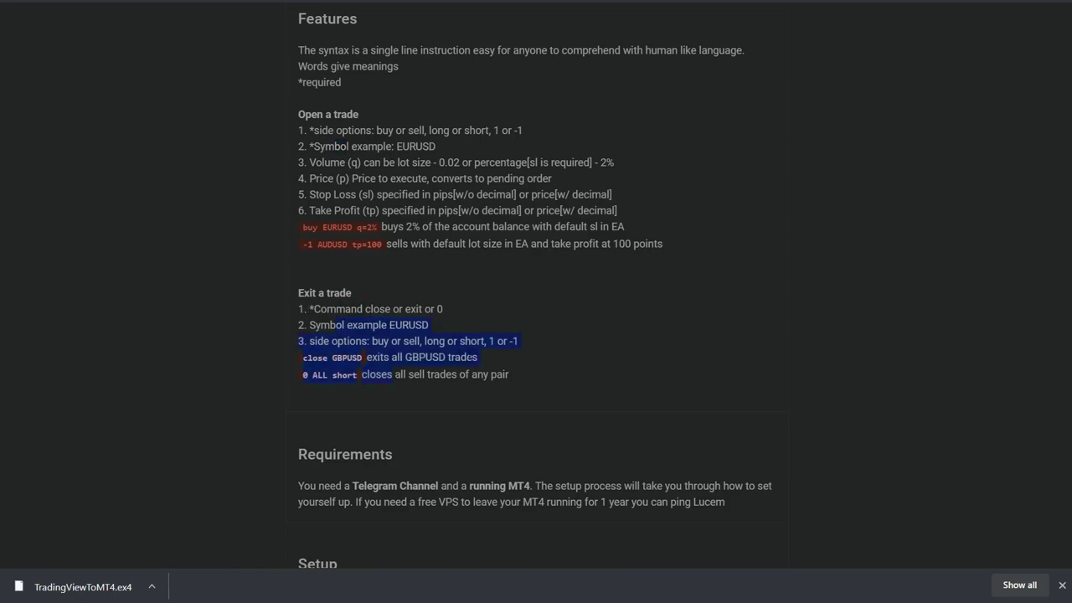
click(359, 333)
scroll(358, 334, up, 2)
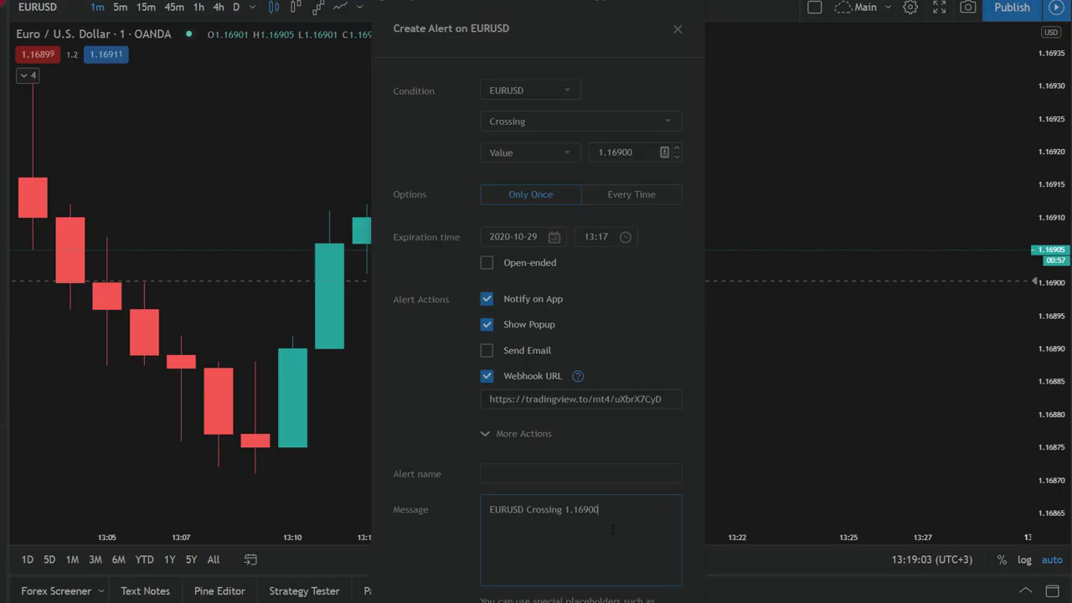
key(ctrl+a)
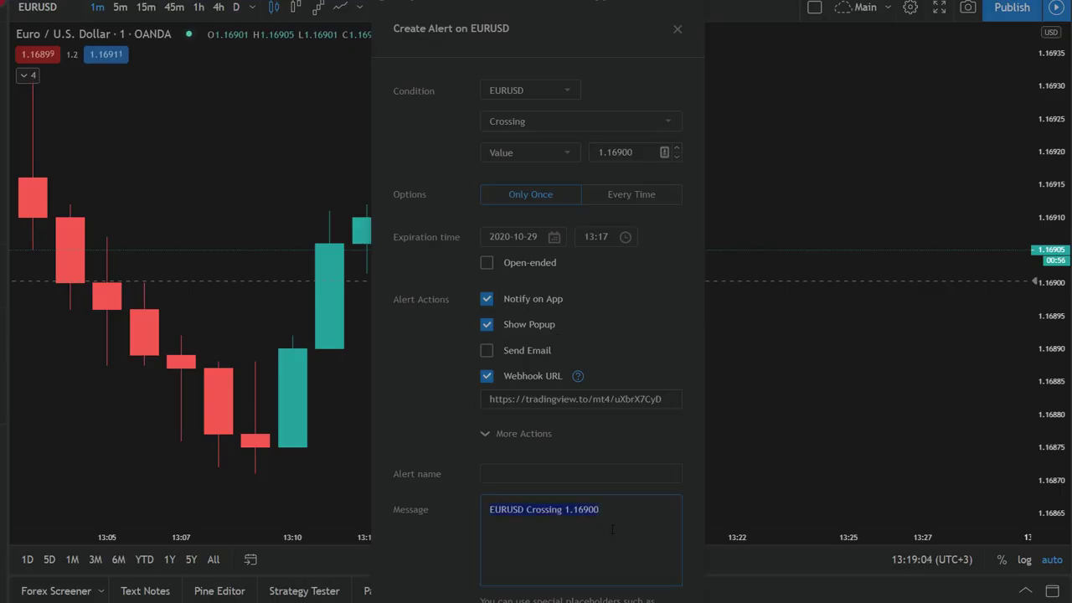
- Enter 'buy EURUSD q=2% tp=100 sl=200' as the alert message and move the dialog up
text(buy EURUSD)
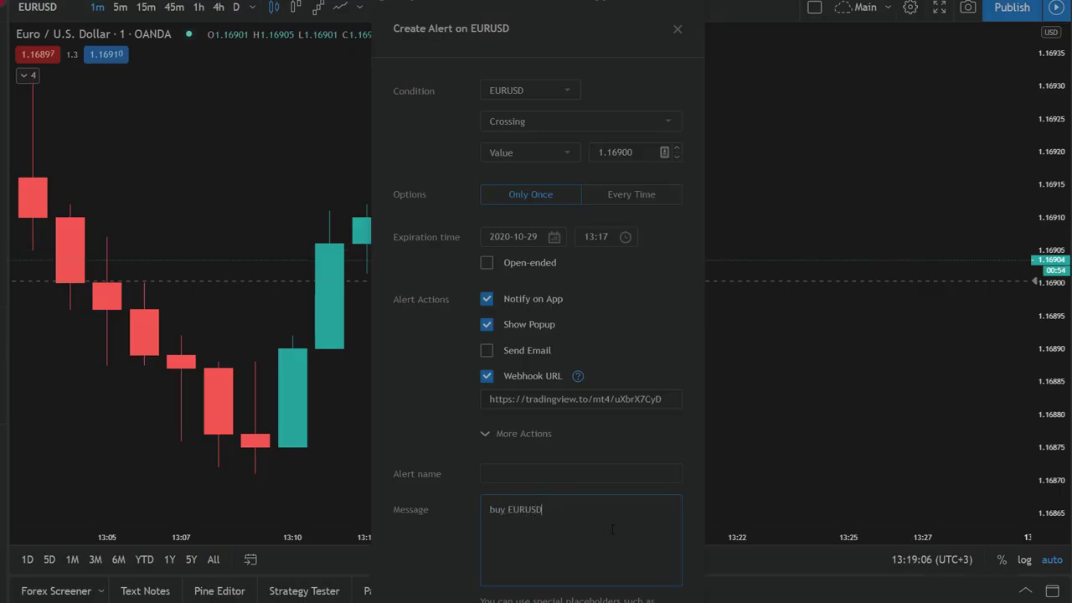
text( q)
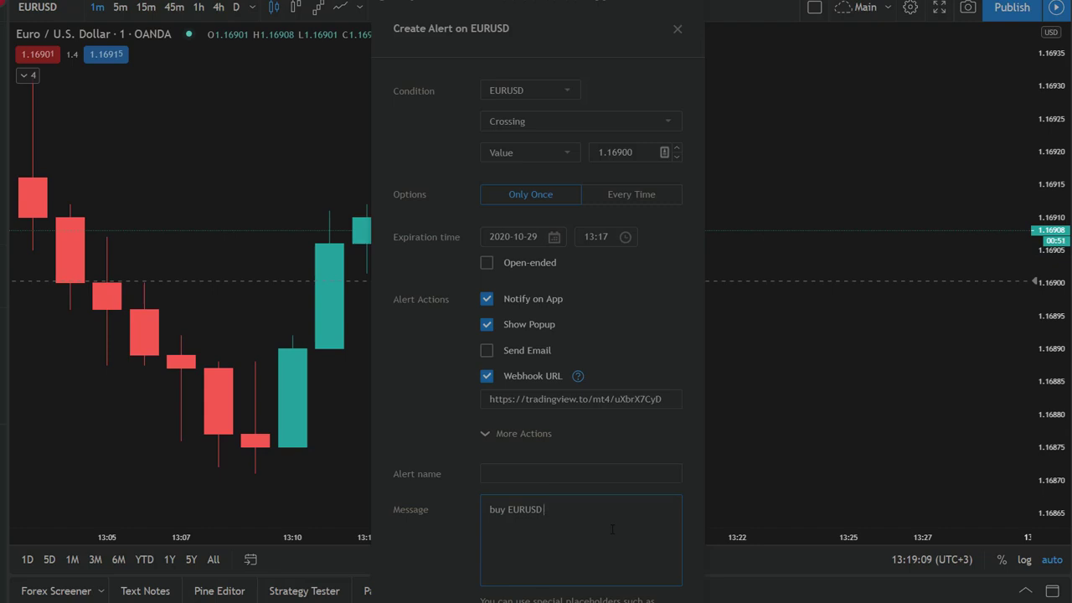
text(=2%)
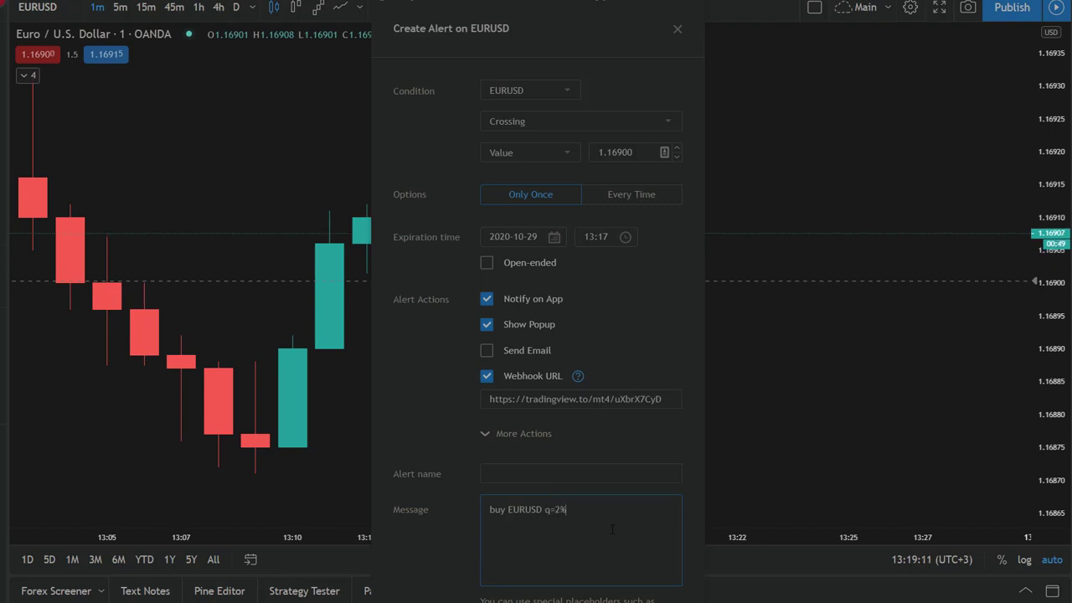
text( tp)
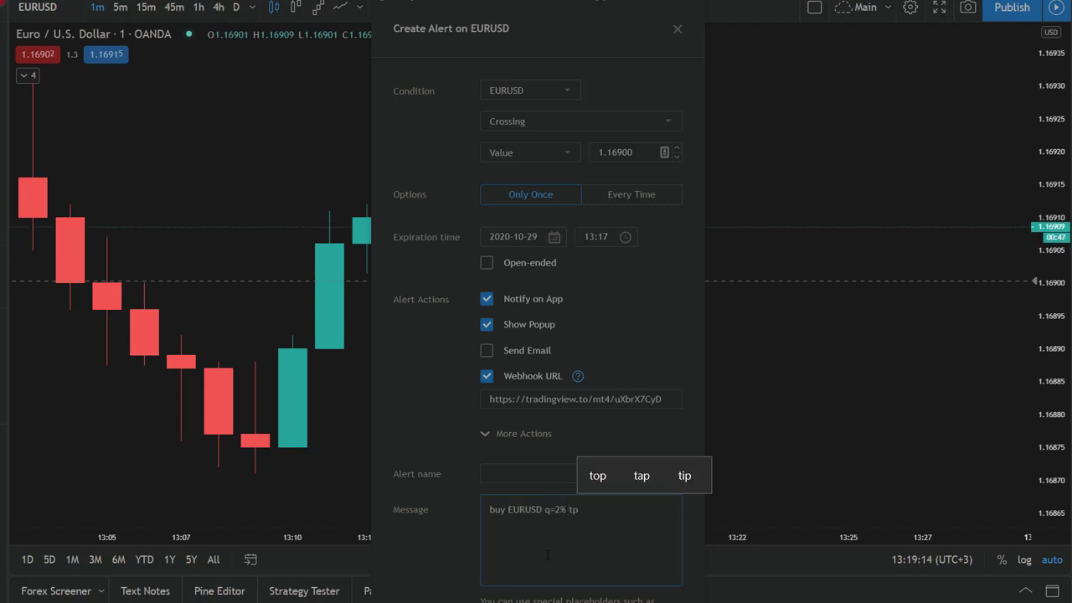
text(=100)
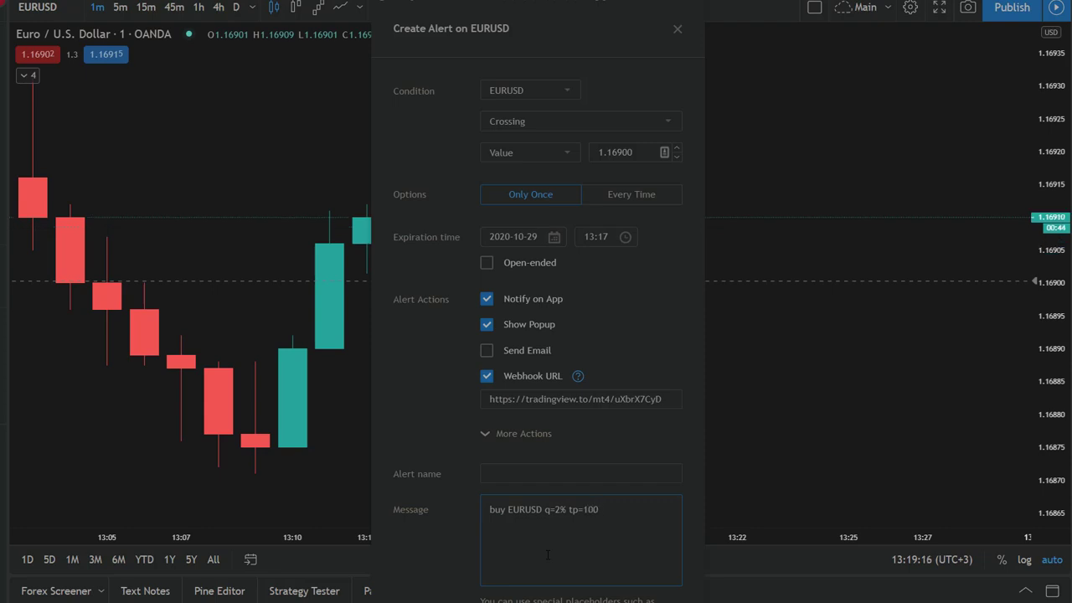
text( sl=200)
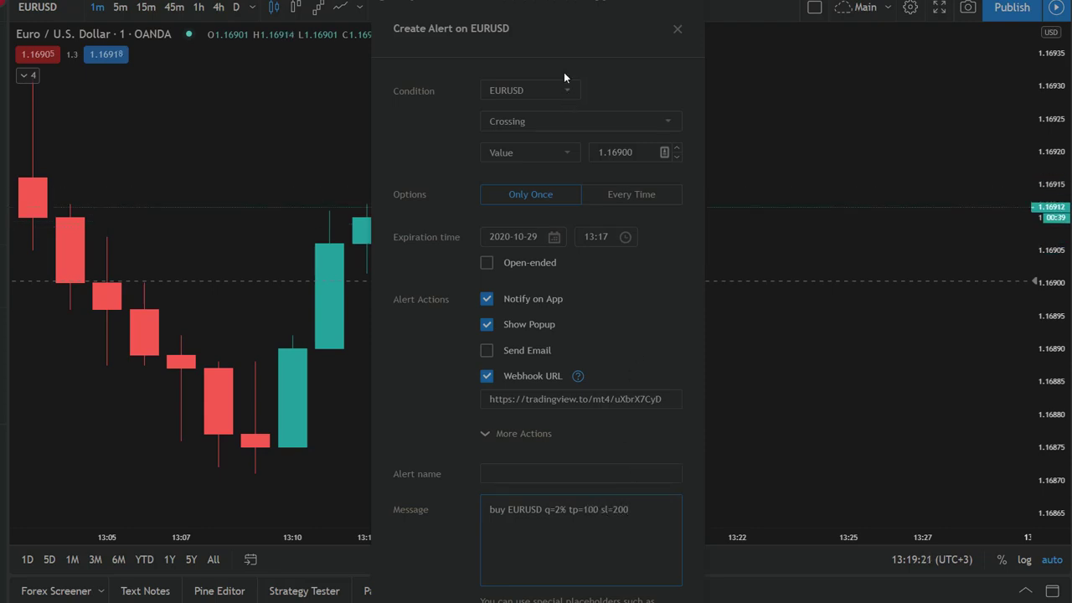
drag(567, 32, 609, 0)
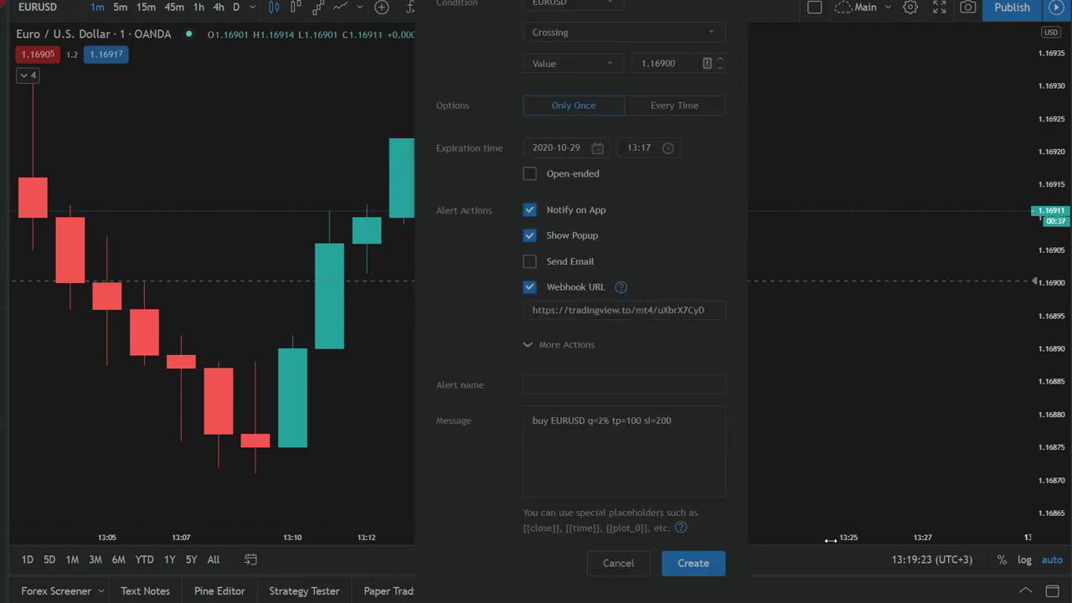
- Create the EURUSD alert and check its buy EURUSD confirmation in the Testing FX chat
click(704, 567)
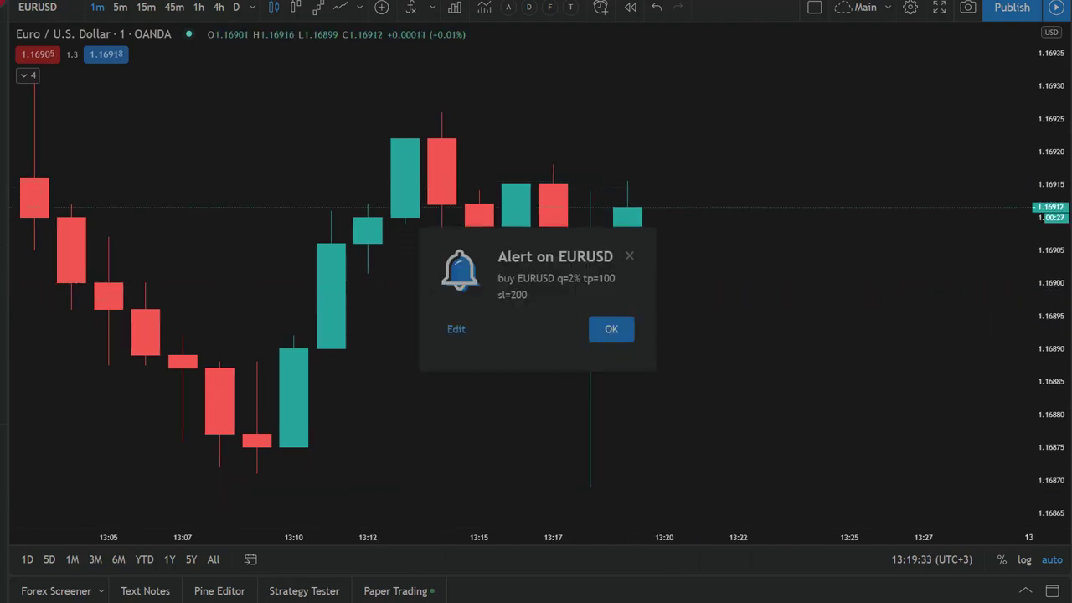
key(alt+Tab)
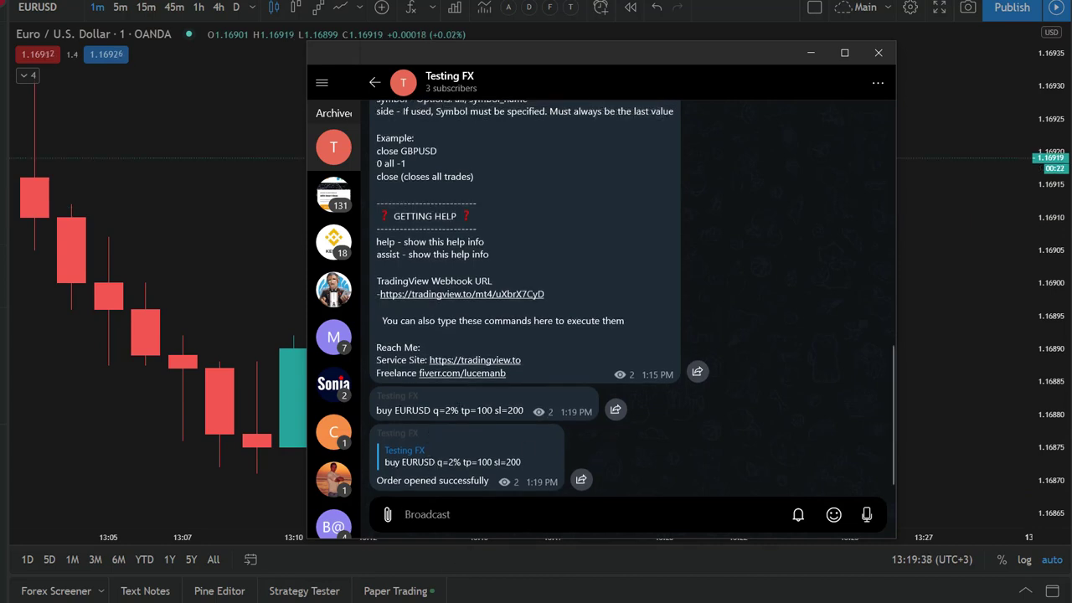
drag(376, 410, 525, 410)
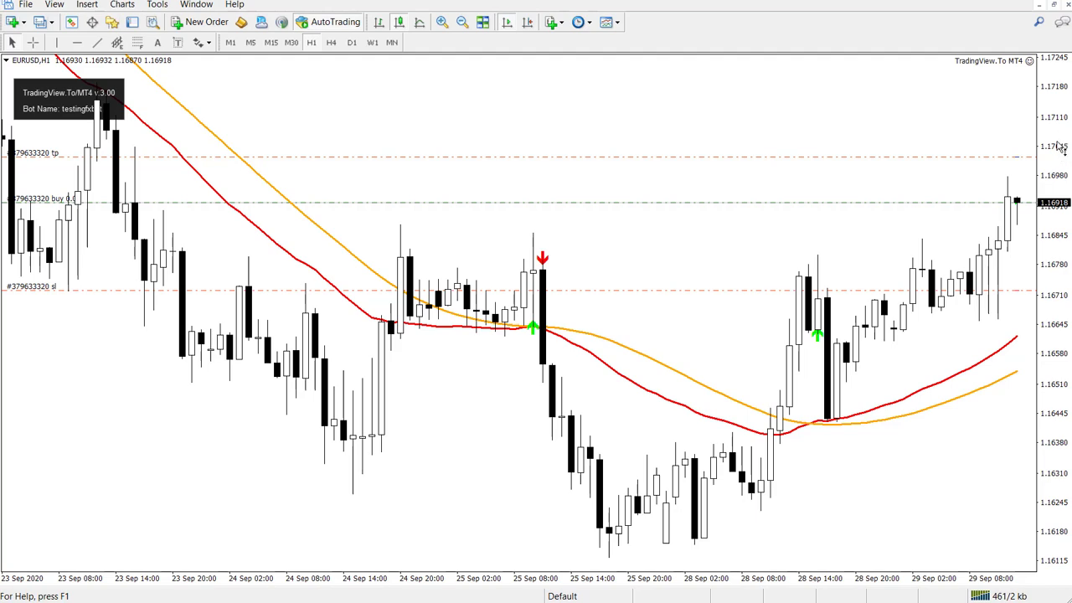
- Show Market Watch beside the EURUSD chart, then send 'buy AUDUSD' in Testing FX
drag(1062, 146, 1062, 209)
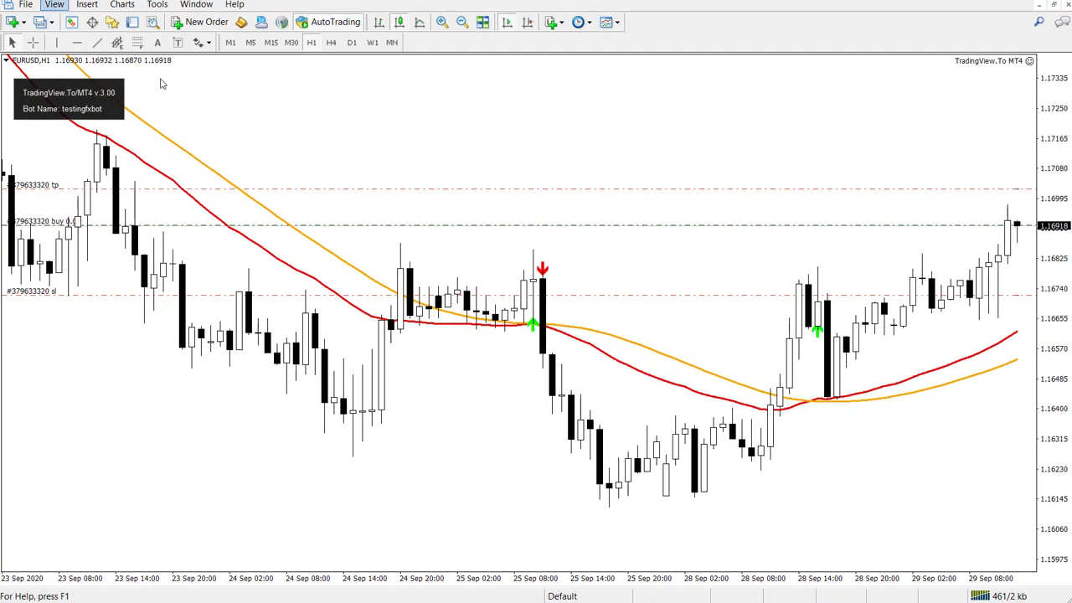
click(72, 22)
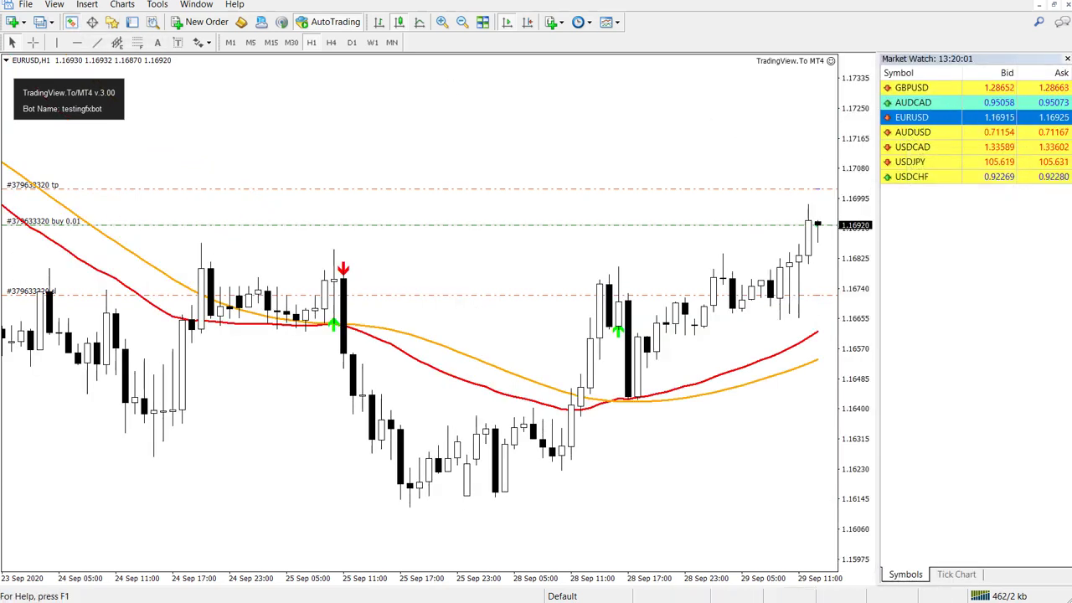
key(alt+Tab)
text(buy AUDUSD)
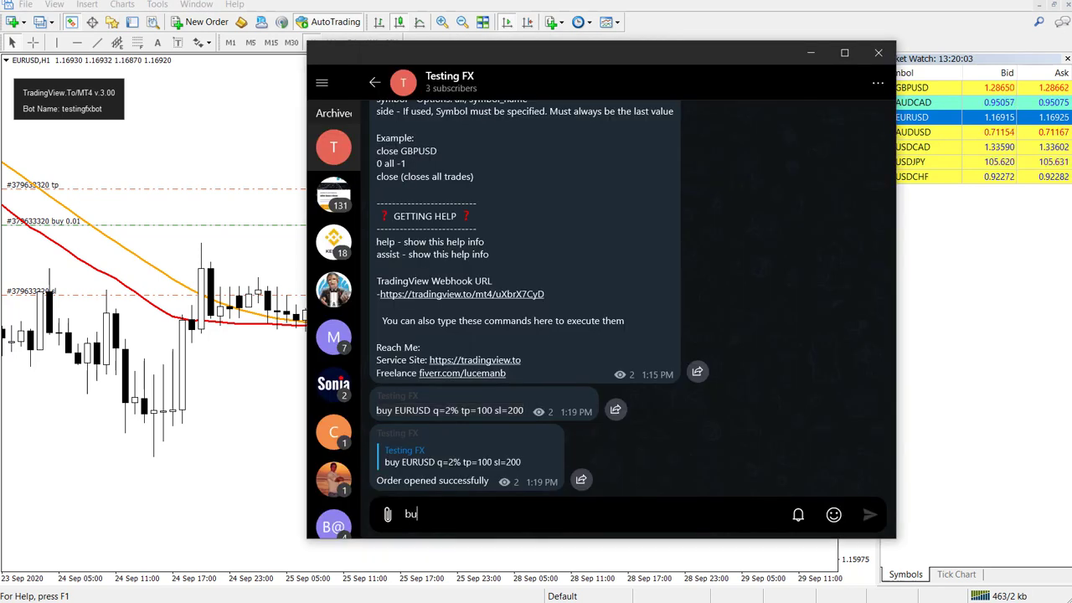
key(Return)
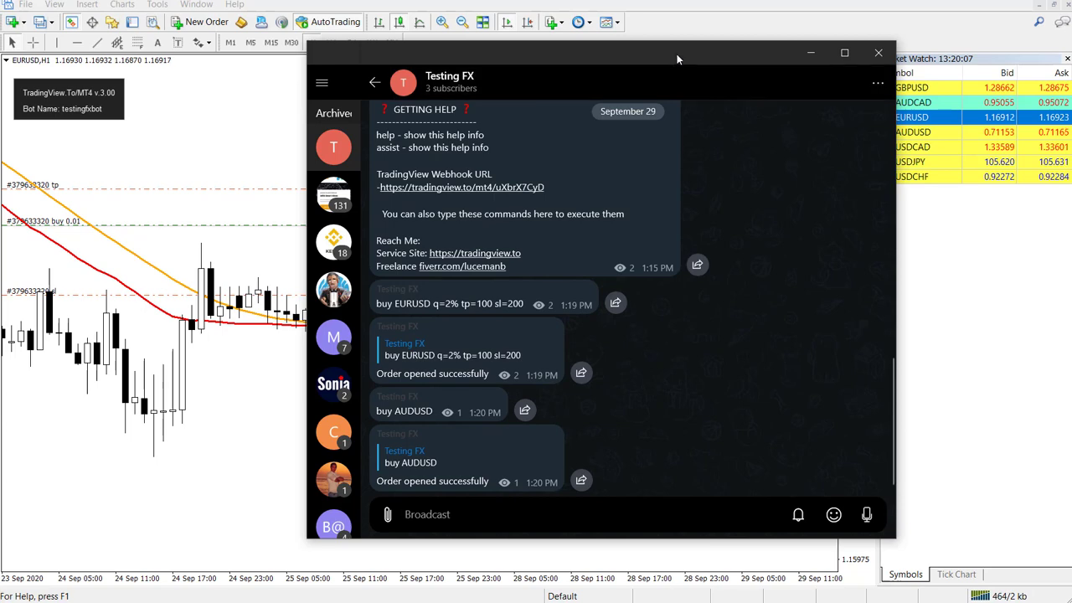
drag(677, 54, 562, 110)
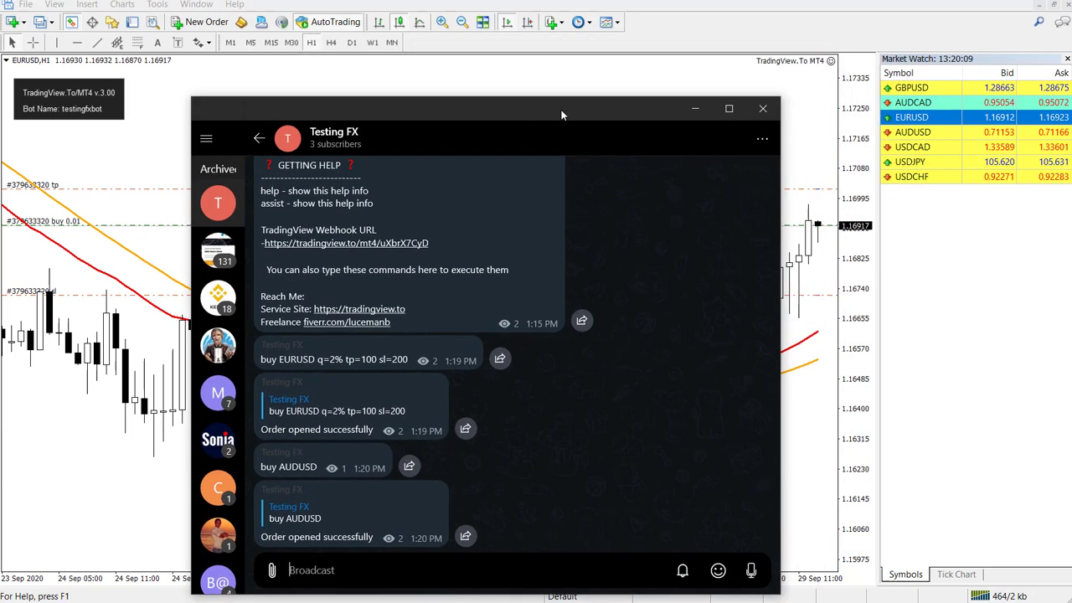
click(818, 133)
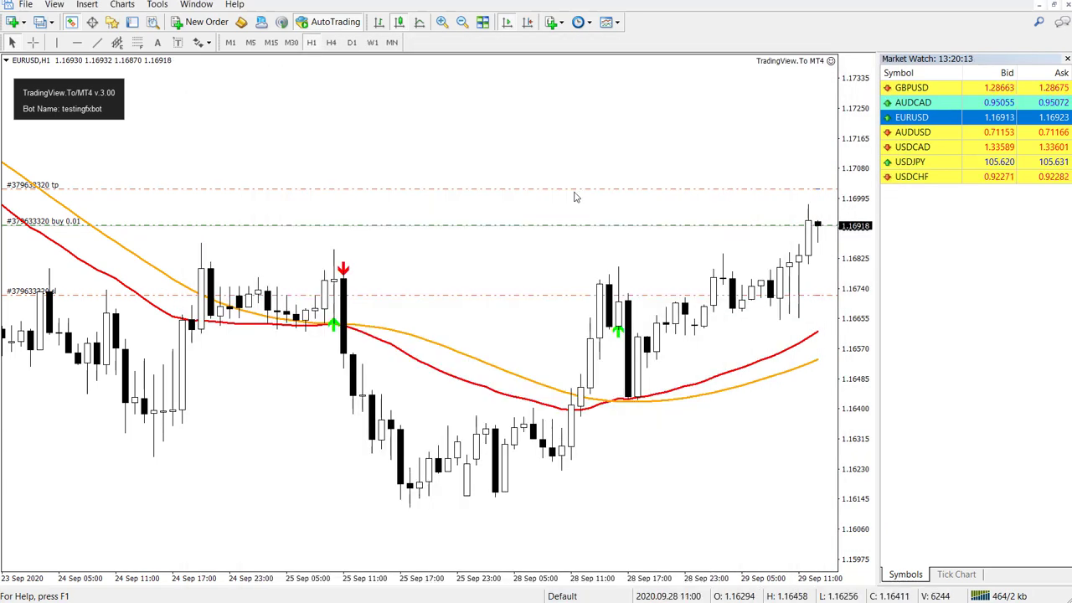